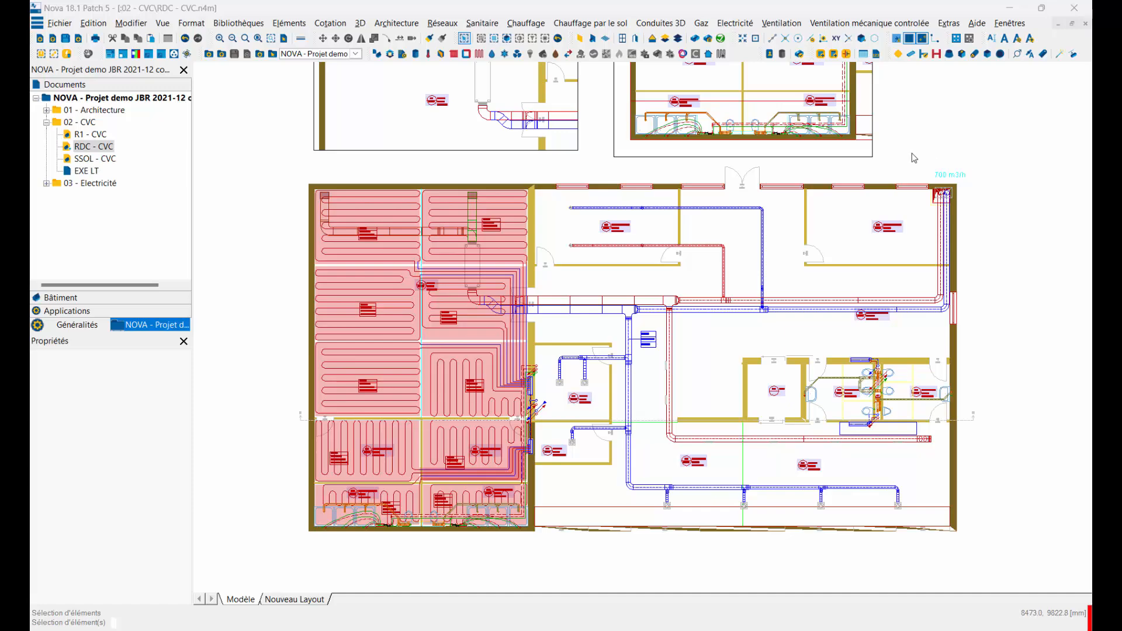
- In File Explorer, open the Listes dynamiques de quantitatifs folder inside 06-Documentation_diverse_CH.zip
{"action": "mouse_move", "coordinate": [1092, 245]}
{"action": "left_mouse_down"}
{"action": "mouse_move", "coordinate": [678, 180]}
{"action": "mouse_move", "coordinate": [674, 154]}
{"action": "left_mouse_up"}
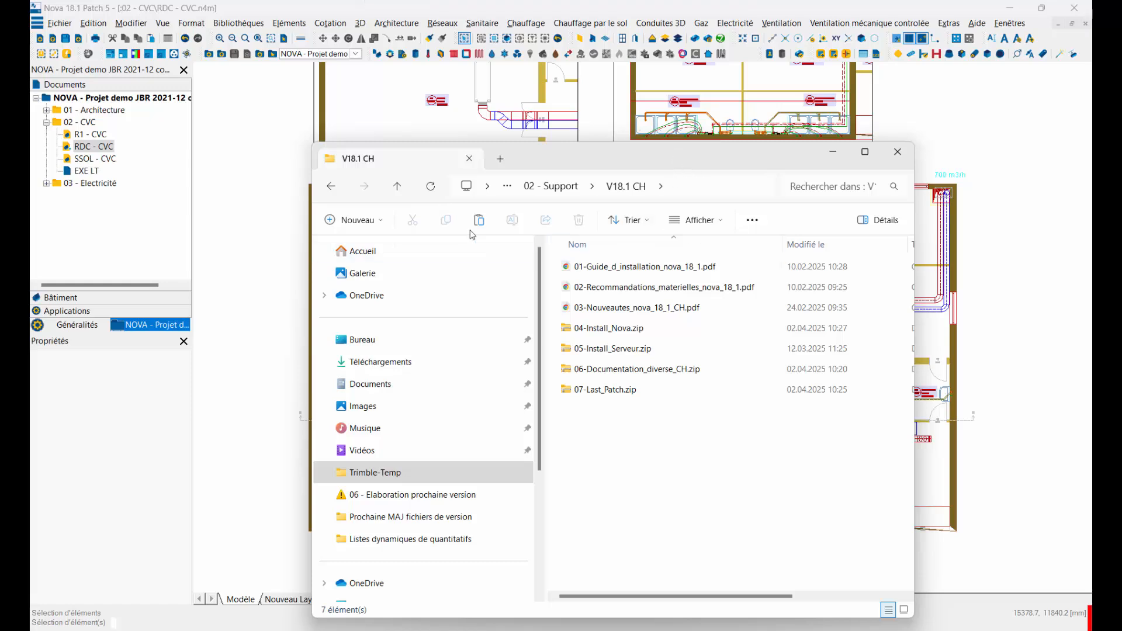
{"action": "double_click", "coordinate": [607, 373]}
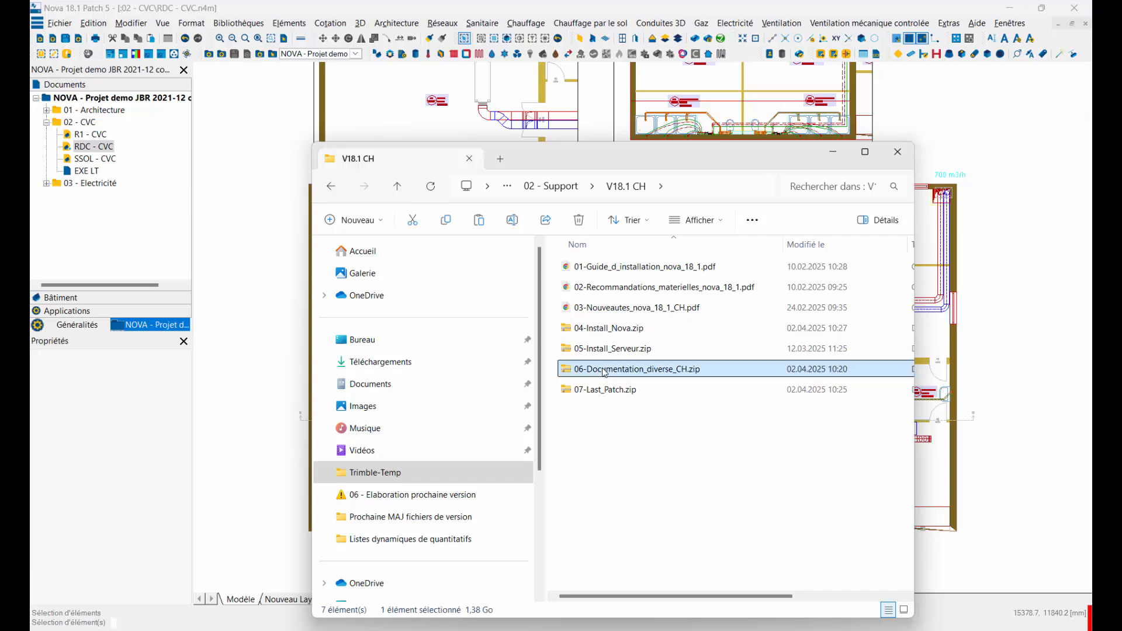
{"action": "double_click", "coordinate": [607, 267]}
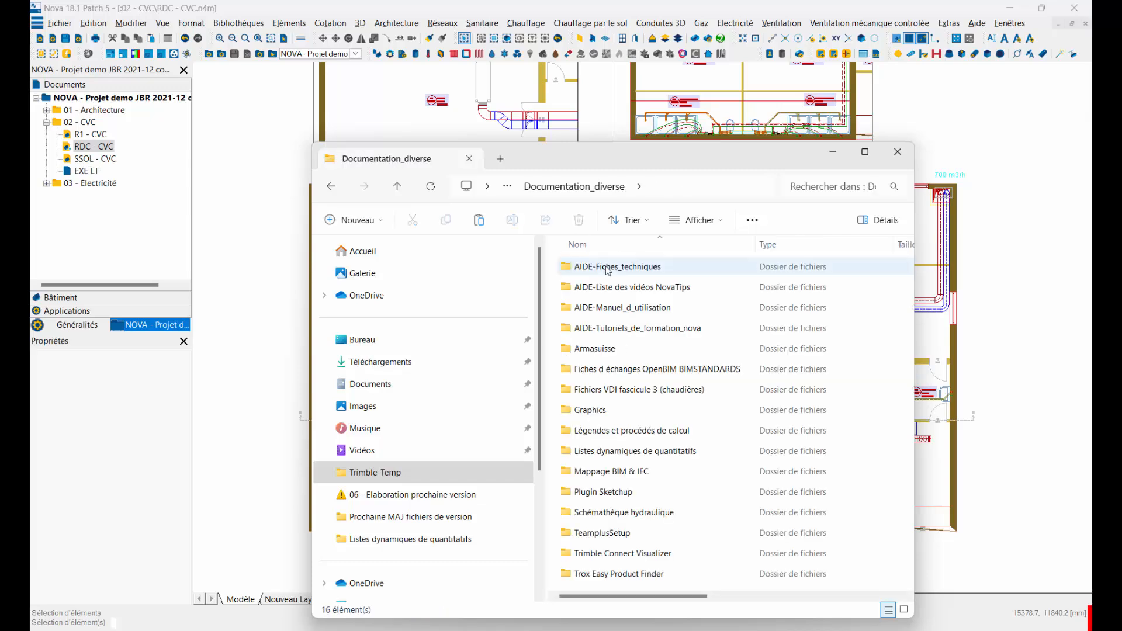
{"action": "left_click", "coordinate": [598, 451]}
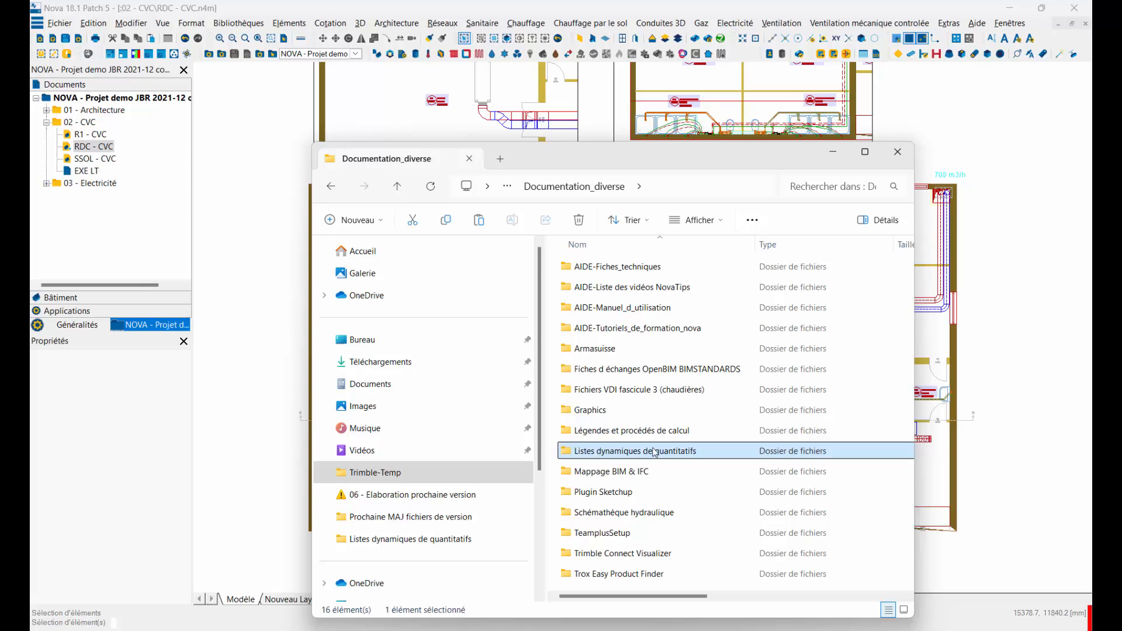
{"action": "double_click", "coordinate": [605, 456]}
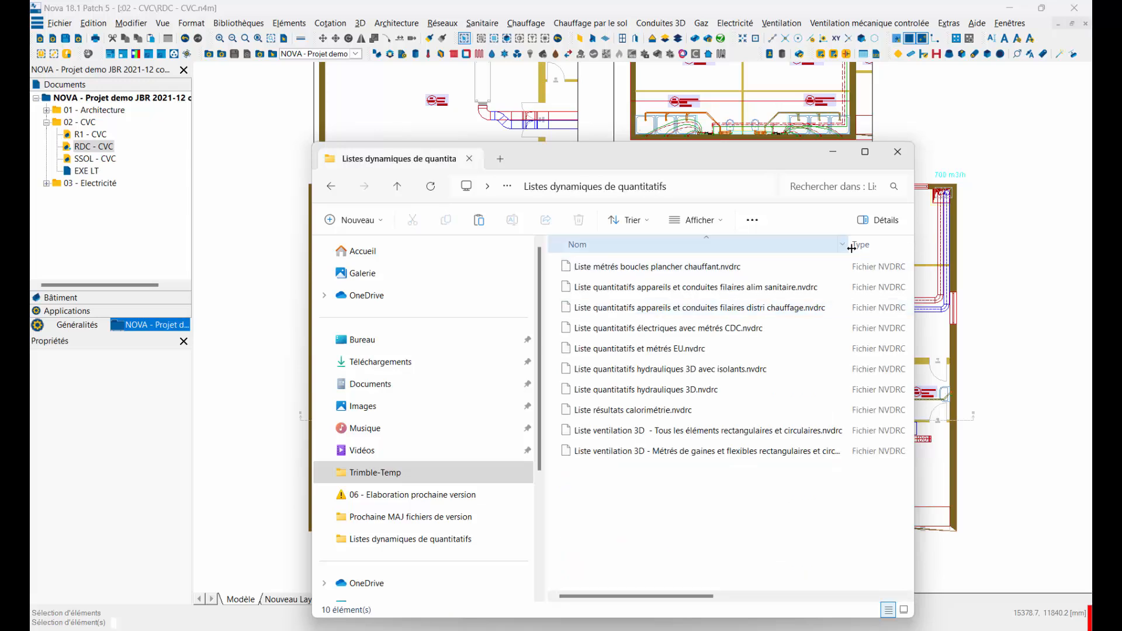
- Examine the names of the supplied .nvdrc list files, from floor heating loops to 3D ventilation, and close File Explorer to return to Nova
{"action": "left_click_drag", "start_coordinate": [852, 249], "coordinate": [867, 248]}
{"action": "left_click", "coordinate": [632, 271]}
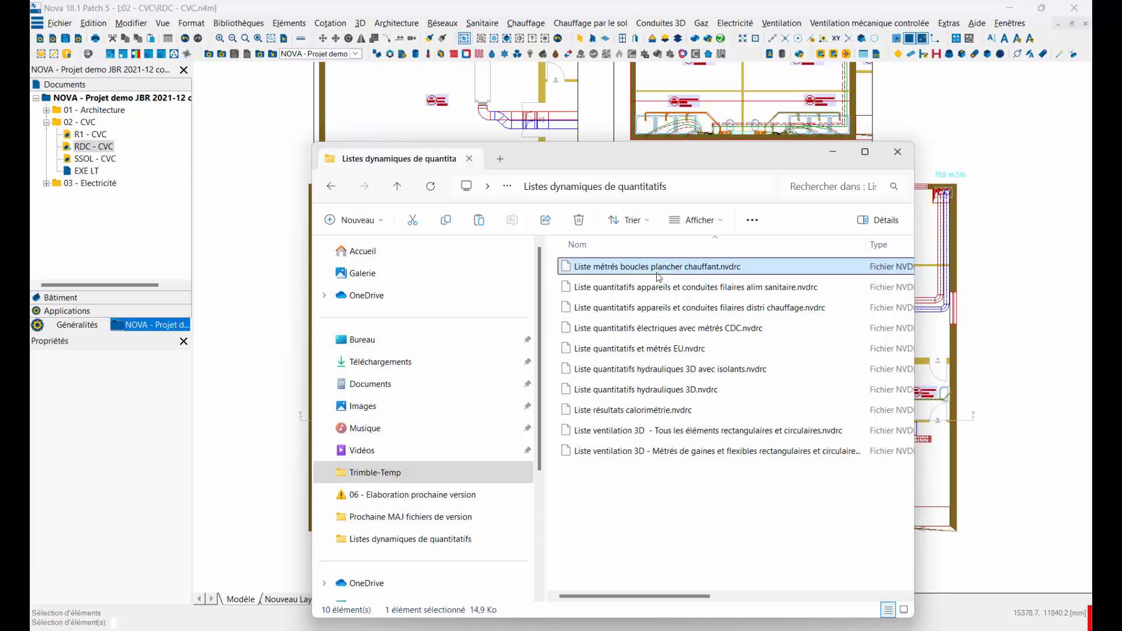
{"action": "left_click", "coordinate": [643, 289]}
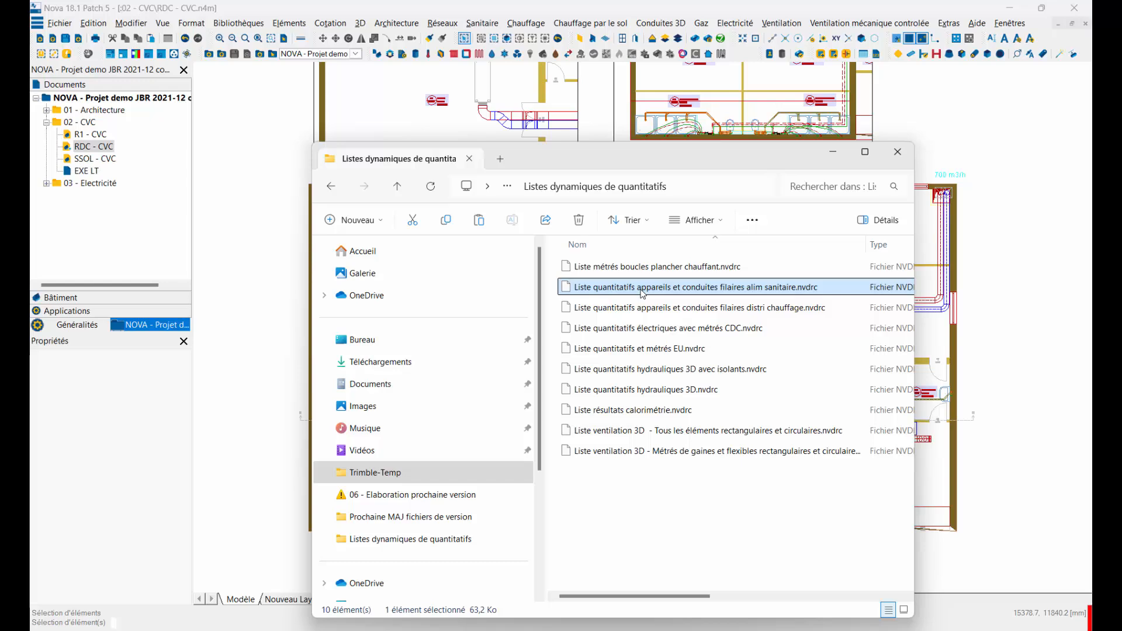
{"action": "left_click", "coordinate": [640, 310]}
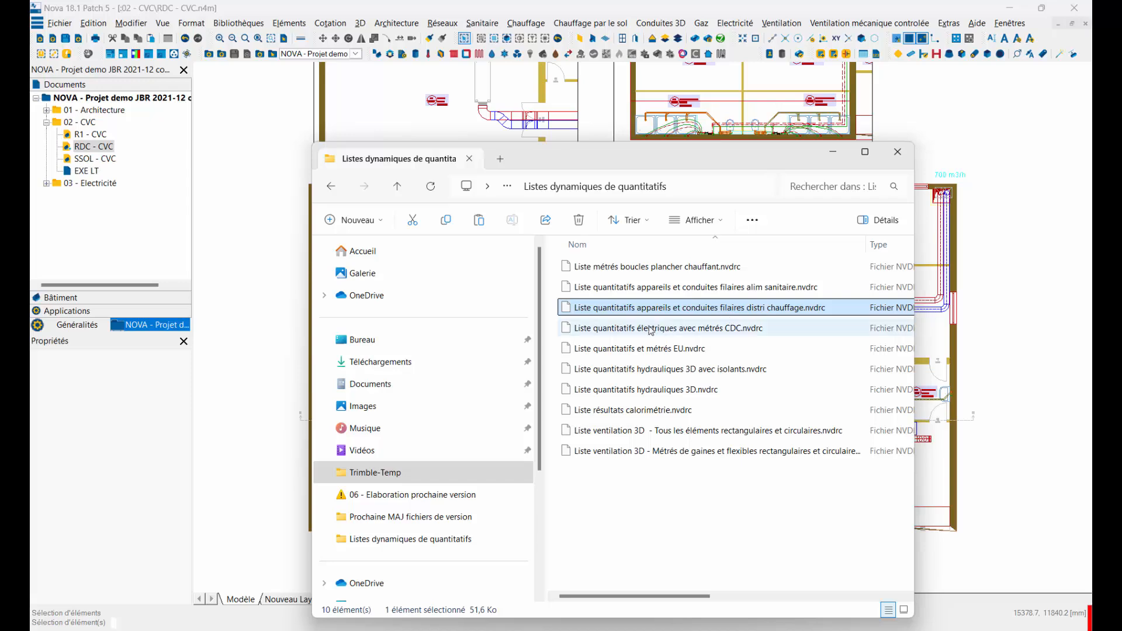
{"action": "left_click", "coordinate": [596, 329]}
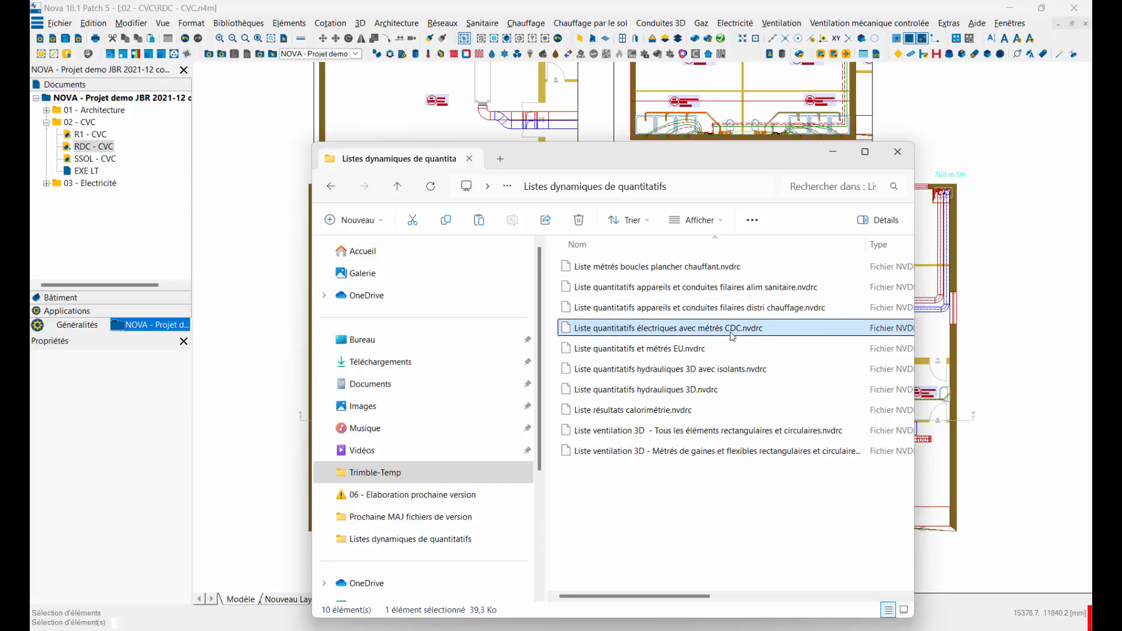
{"action": "left_click", "coordinate": [639, 351]}
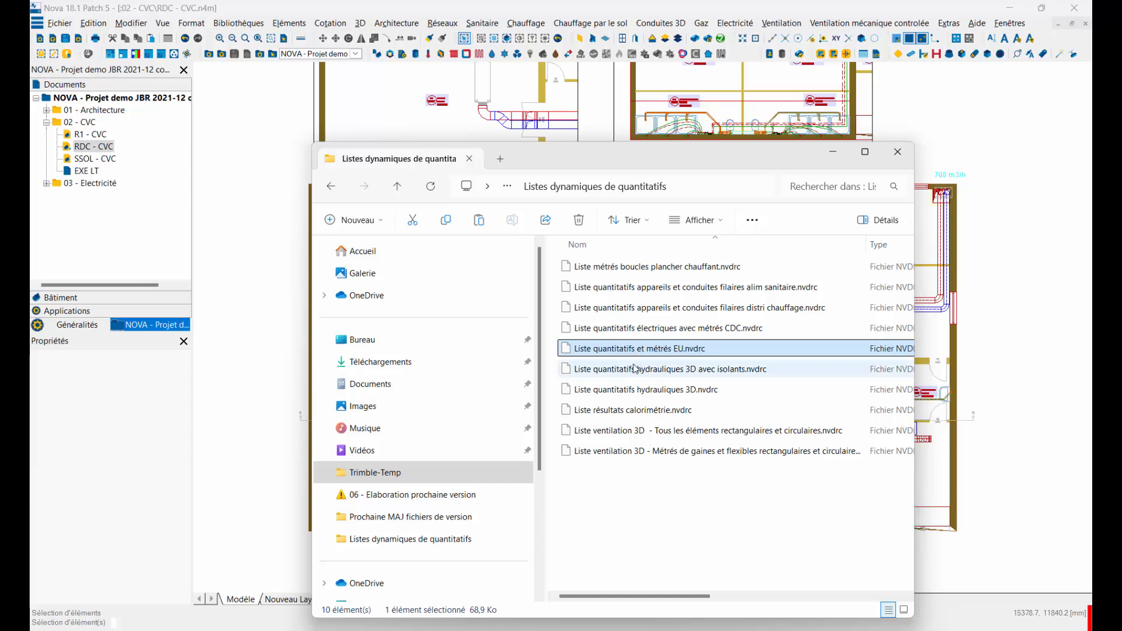
{"action": "left_click", "coordinate": [635, 370]}
{"action": "left_click", "coordinate": [629, 390]}
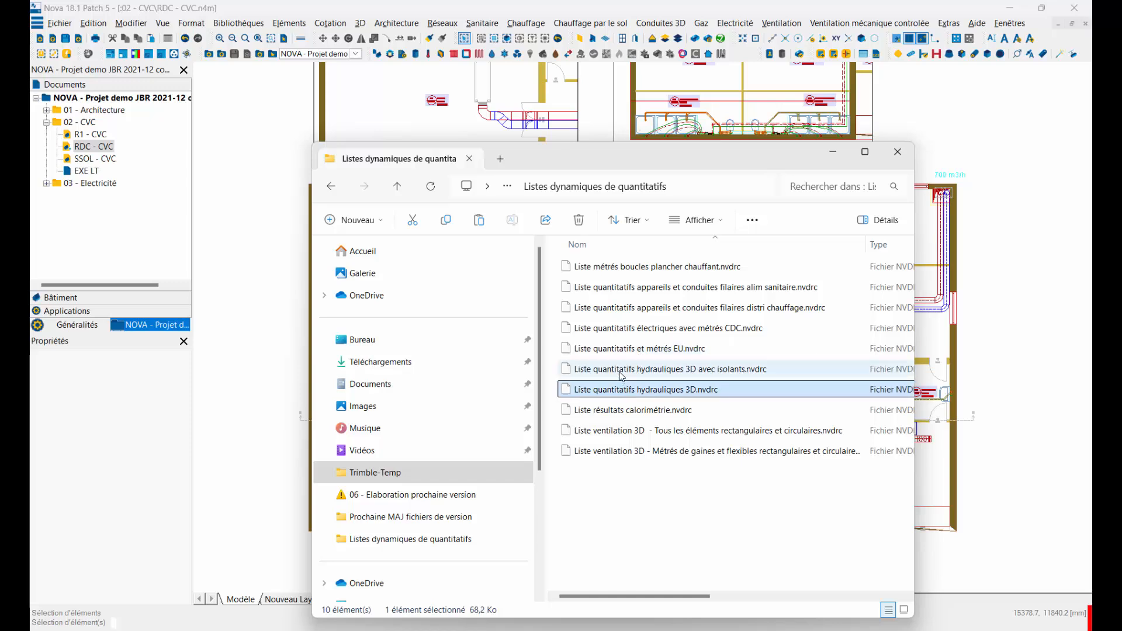
{"action": "left_click", "coordinate": [621, 375]}
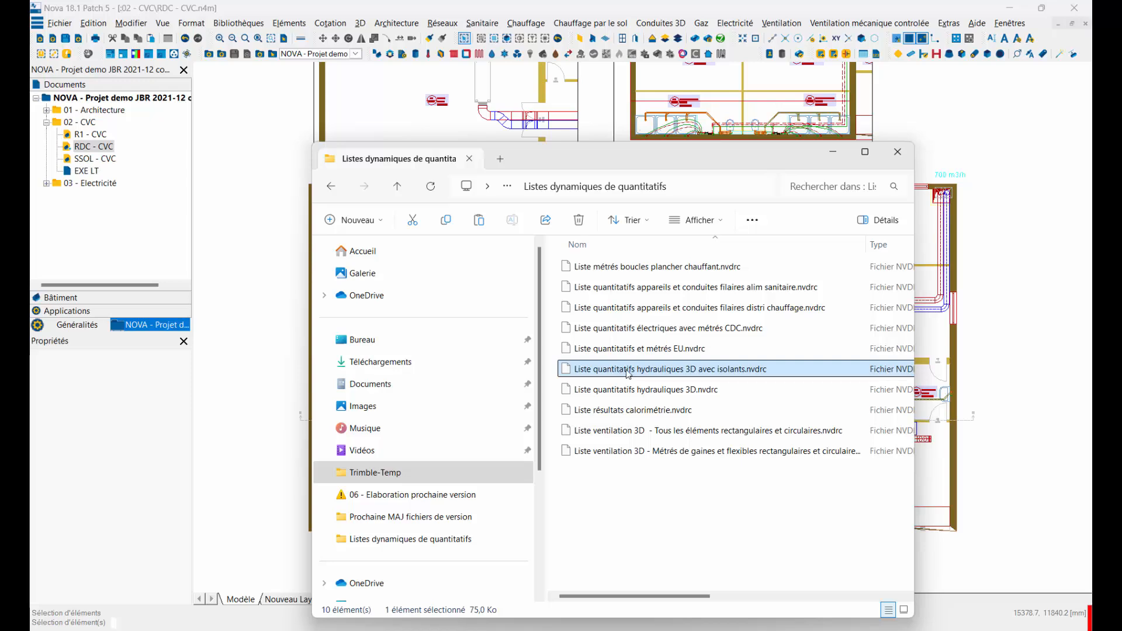
{"action": "left_click", "coordinate": [629, 390]}
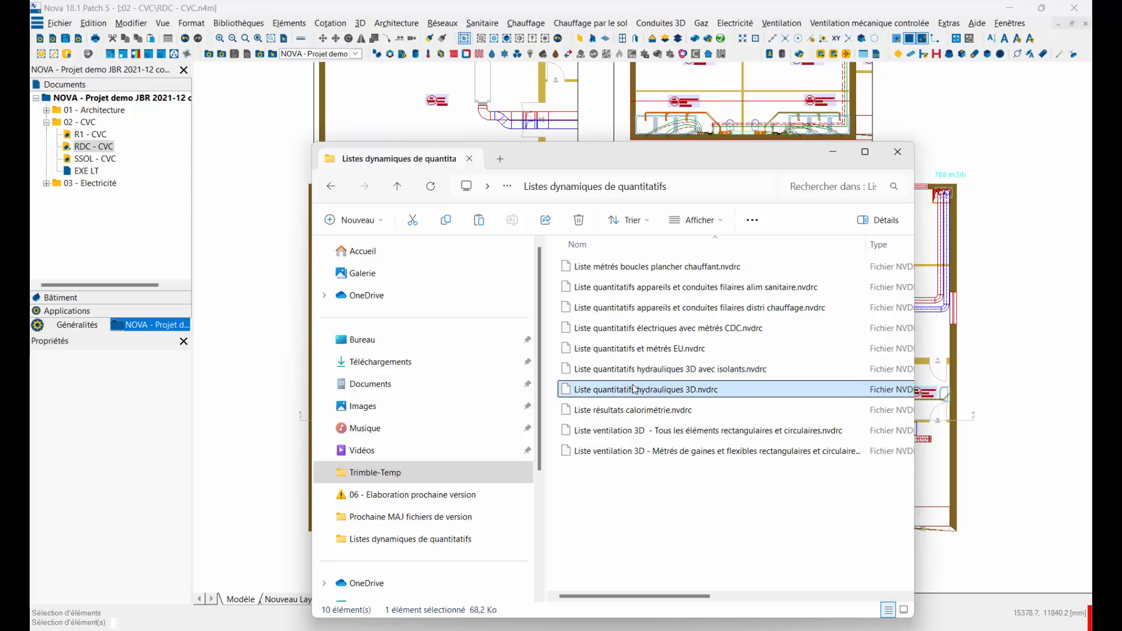
{"action": "left_click", "coordinate": [612, 413]}
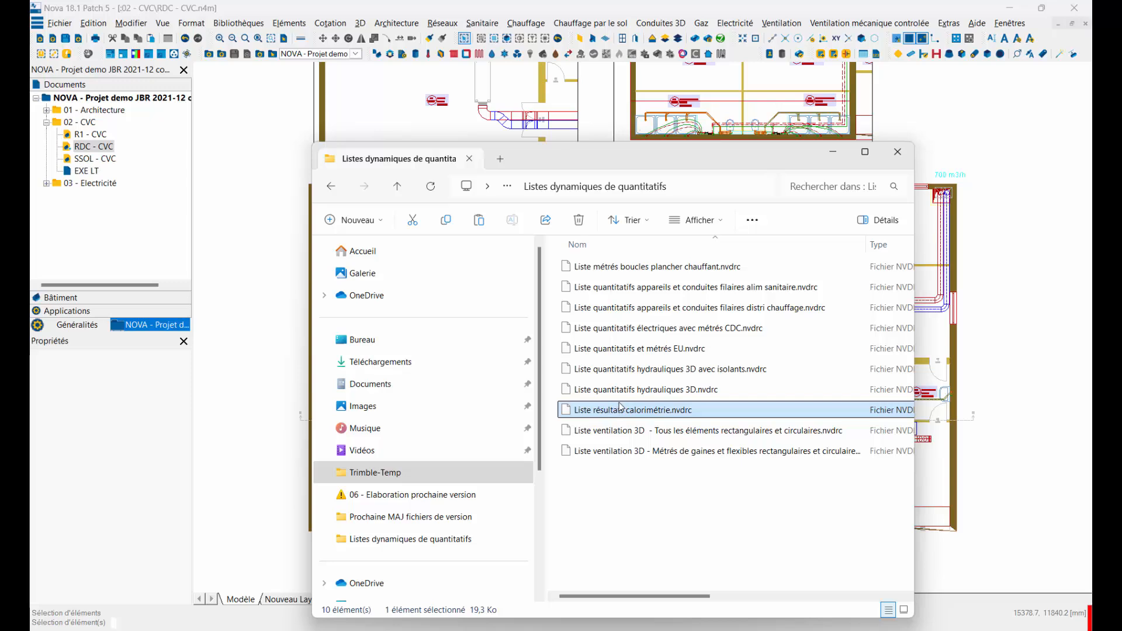
{"action": "left_click", "coordinate": [627, 434]}
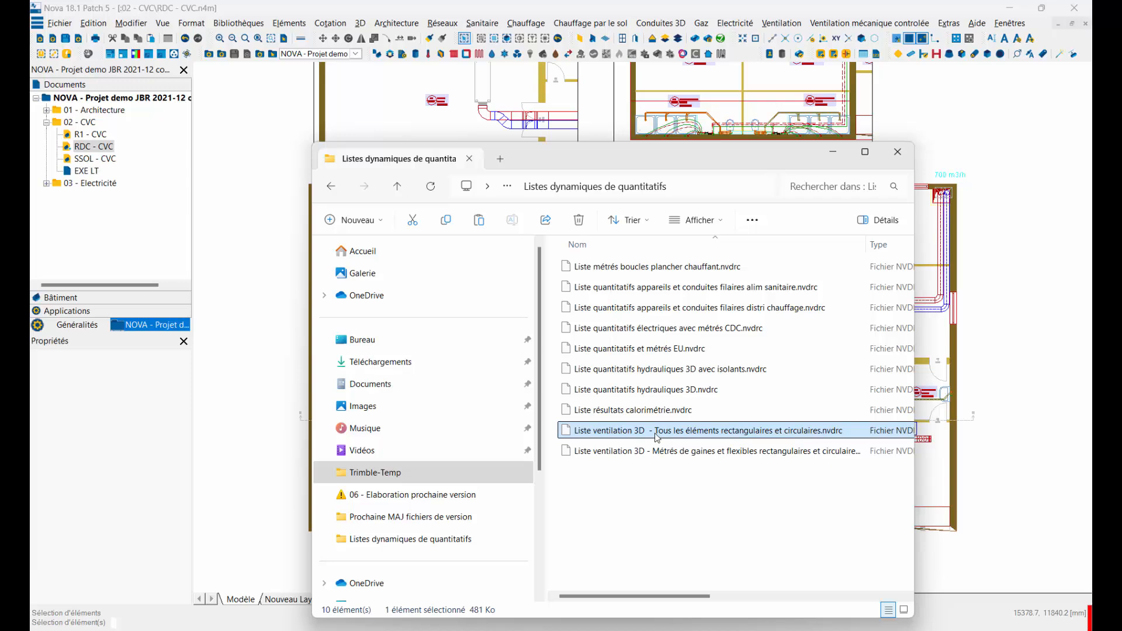
{"action": "left_click", "coordinate": [693, 453]}
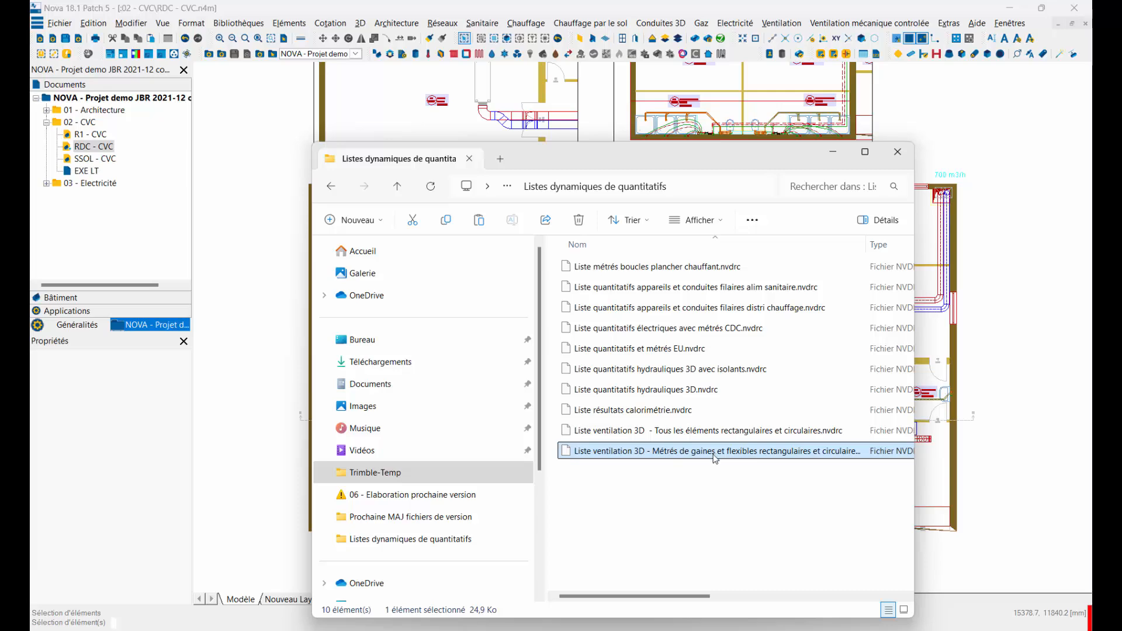
{"action": "left_click", "coordinate": [898, 152]}
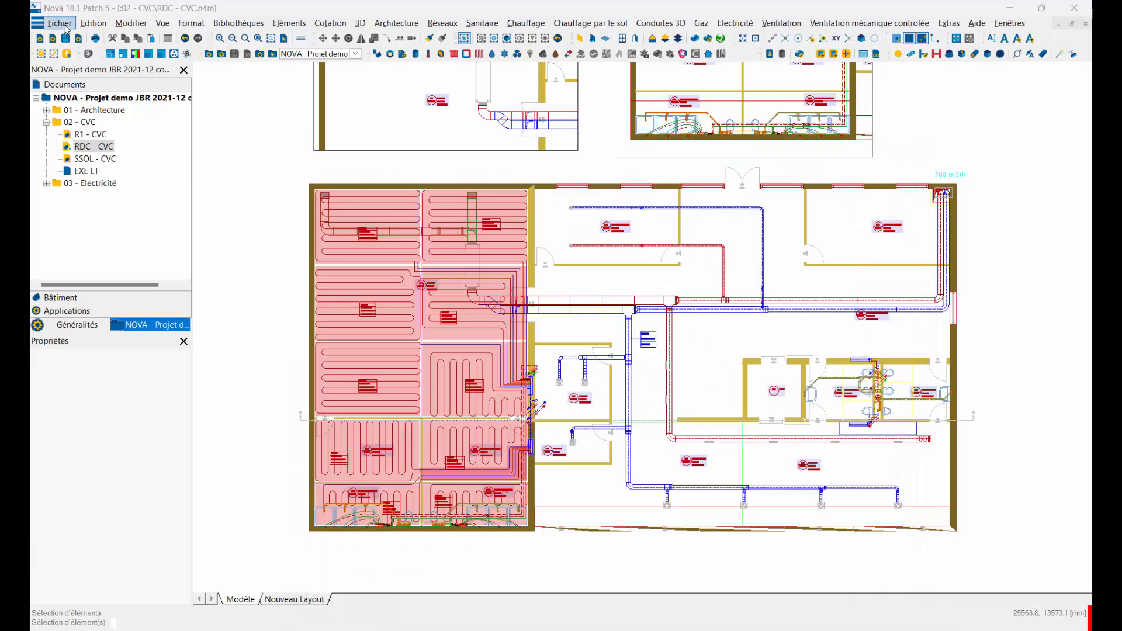
- Open the dynamic quantity lists for the RDC - CVC drawing and show the properties and tables settings
{"action": "left_click", "coordinate": [59, 22]}
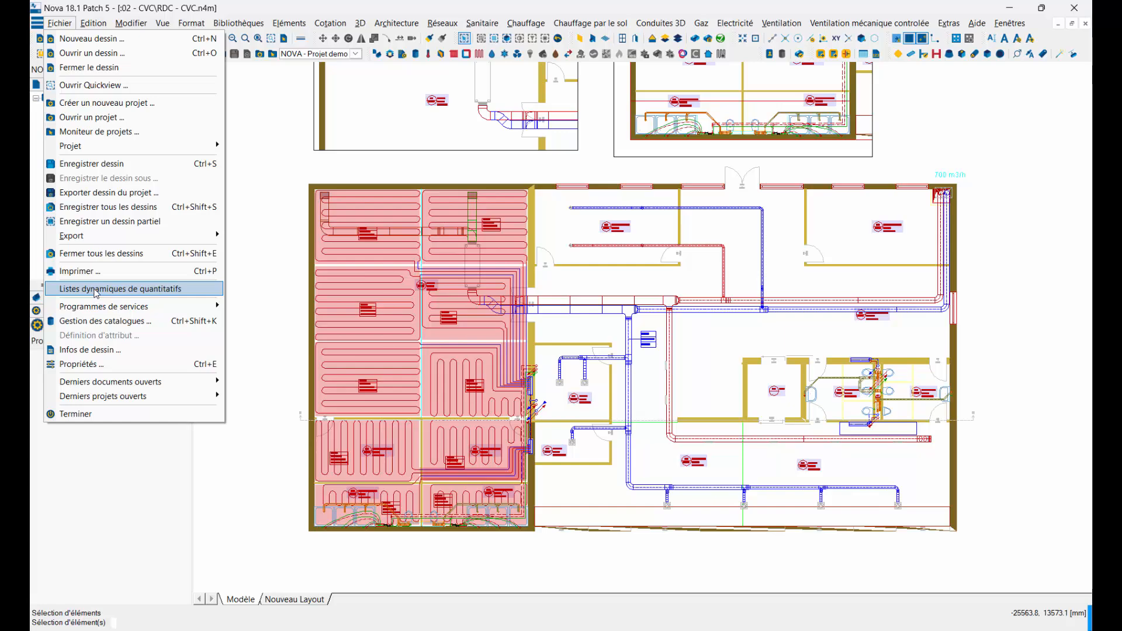
{"action": "left_click", "coordinate": [95, 289]}
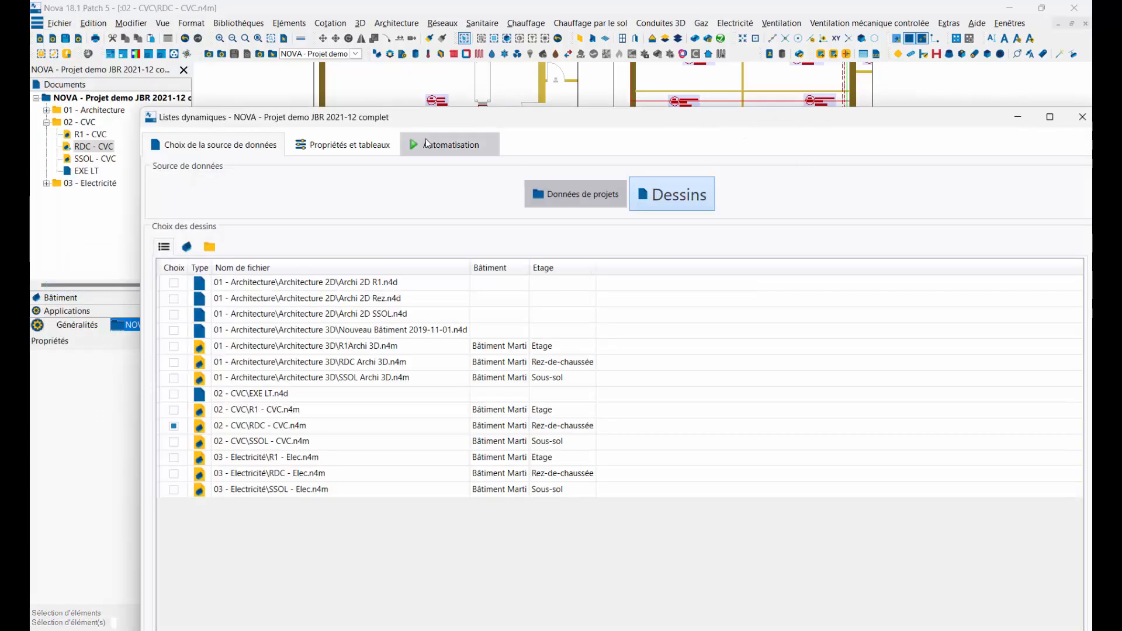
{"action": "left_click", "coordinate": [332, 147]}
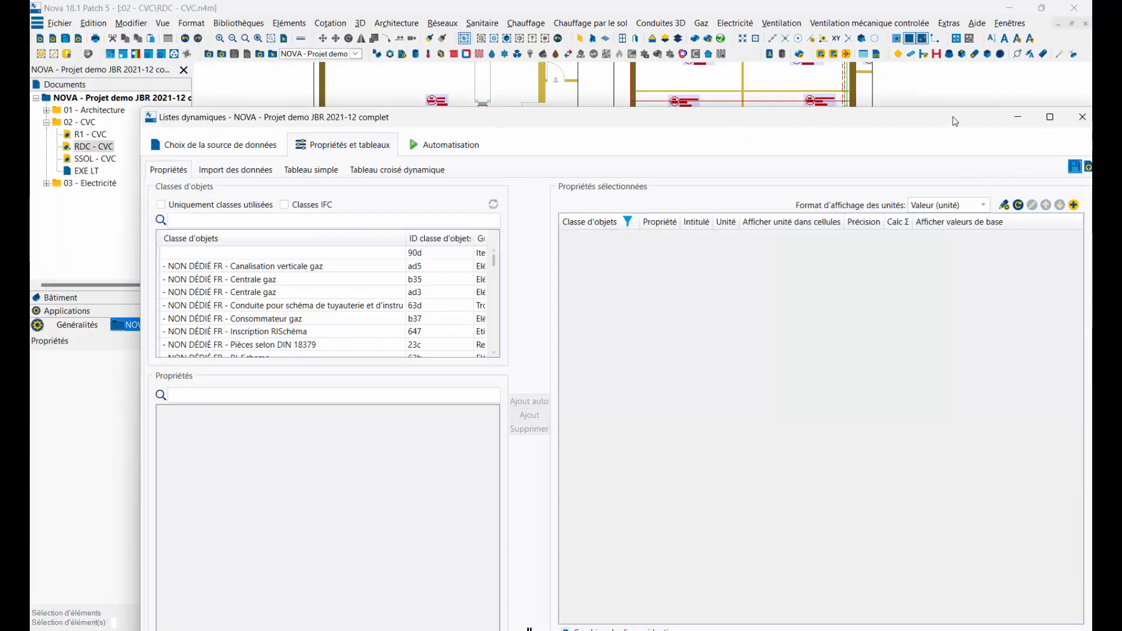
{"action": "left_click_drag", "start_coordinate": [953, 117], "coordinate": [839, 93]}
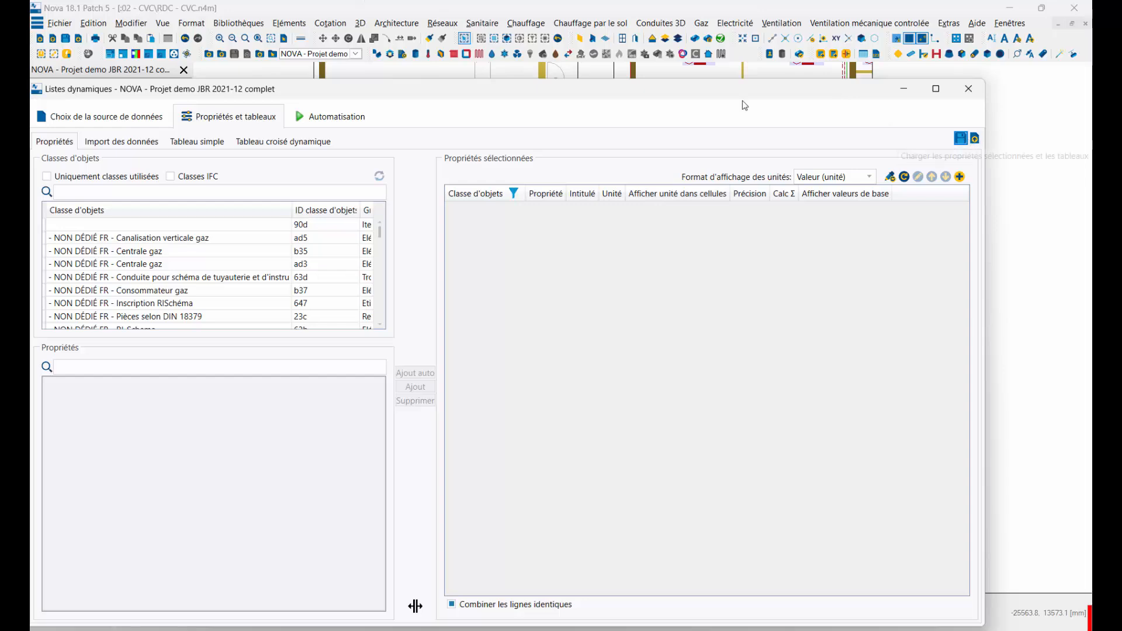
{"action": "left_click_drag", "start_coordinate": [632, 93], "coordinate": [678, 75]}
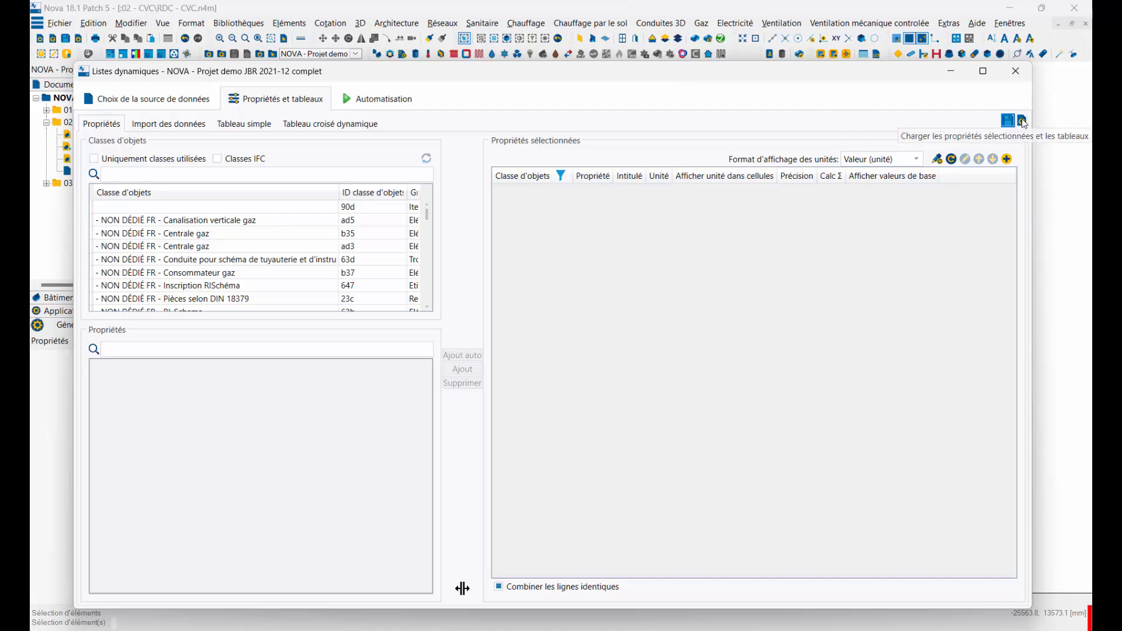
- Load the list configuration file "Liste quantitatifs et métrés EU.nvdrc"
{"action": "left_click", "coordinate": [1022, 121]}
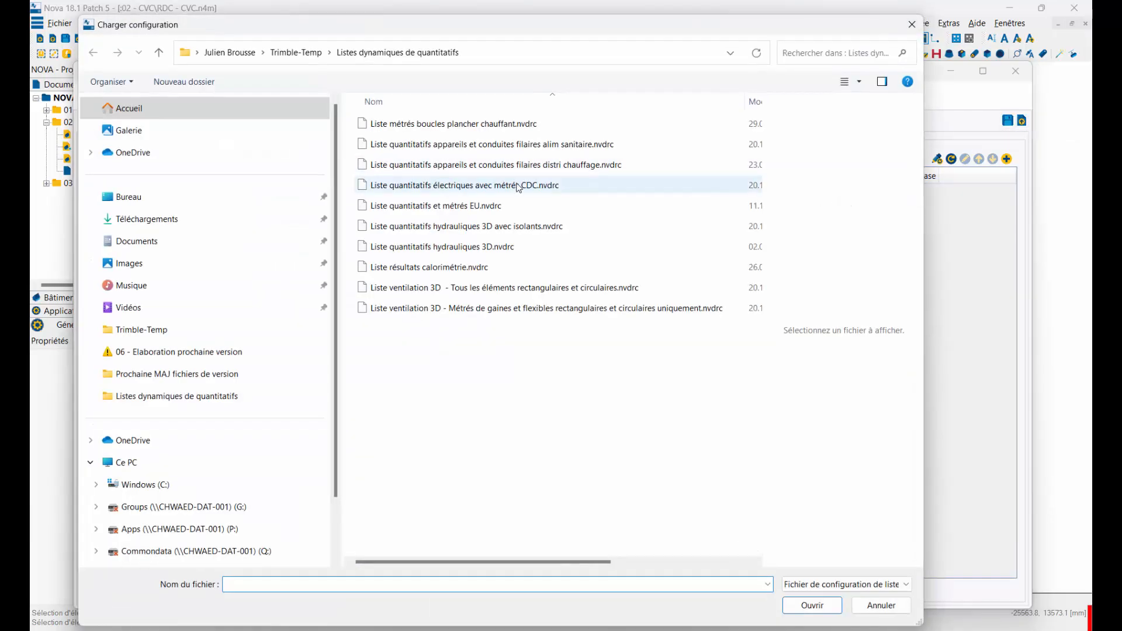
{"action": "left_click", "coordinate": [402, 209]}
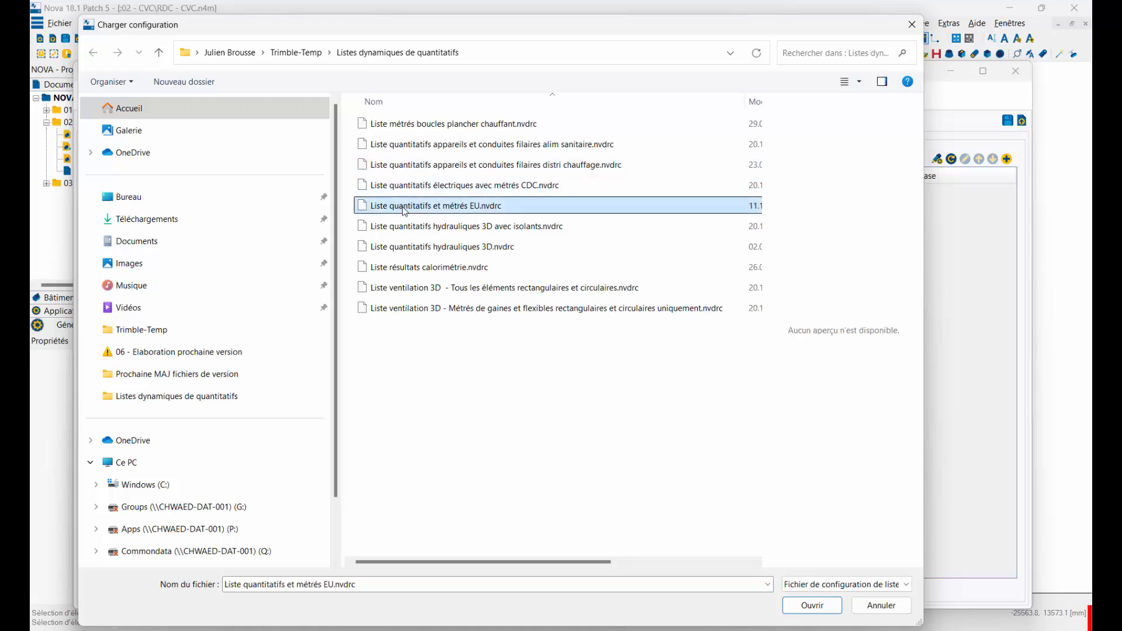
{"action": "left_click", "coordinate": [808, 606]}
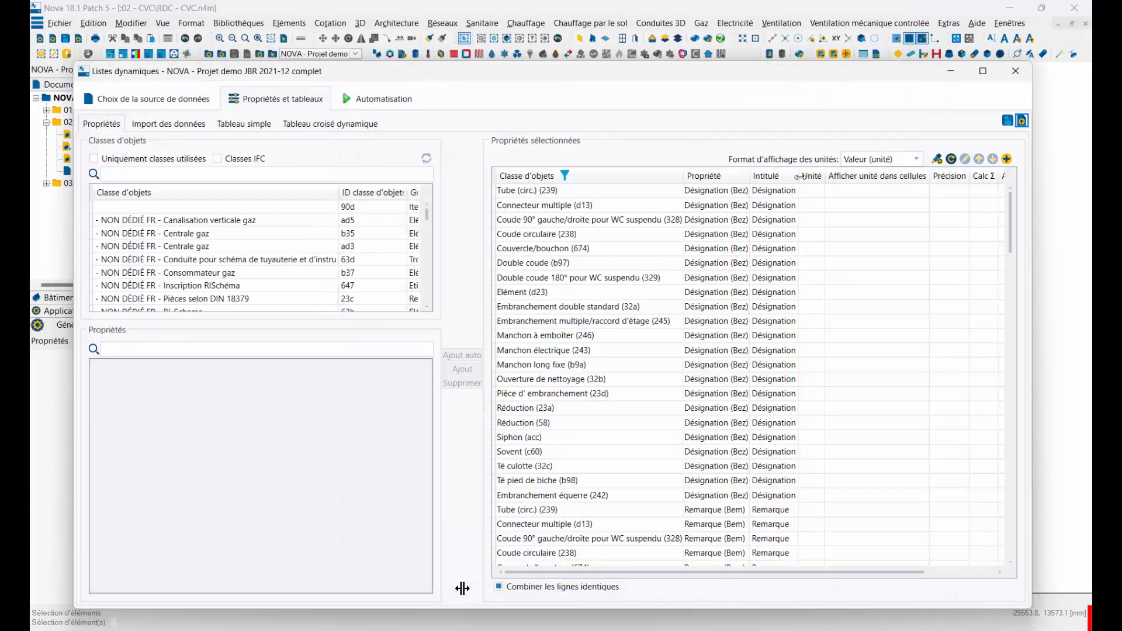
- Widen the Propriété and Intitulé columns and review the selected properties of each object class through the whole list
{"action": "left_click_drag", "start_coordinate": [798, 176], "coordinate": [858, 176]}
{"action": "left_click_drag", "start_coordinate": [751, 176], "coordinate": [784, 176]}
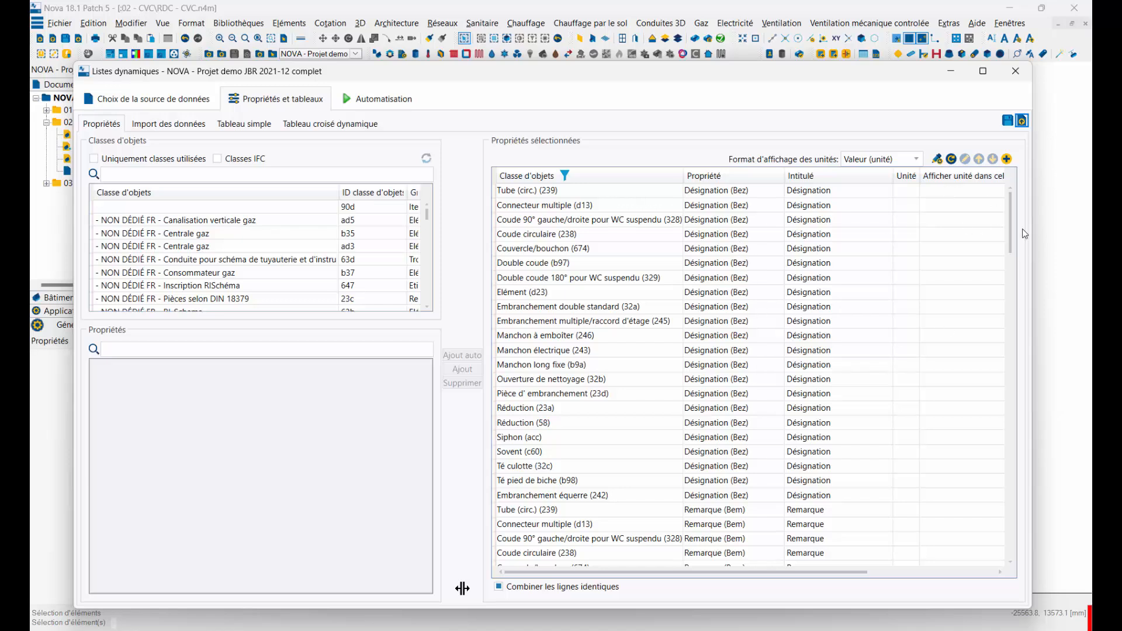
{"action": "scroll", "coordinate": [1004, 210], "scroll_direction": "down", "scroll_amount": 3}
{"action": "scroll", "coordinate": [1005, 213], "scroll_direction": "down", "scroll_amount": 3}
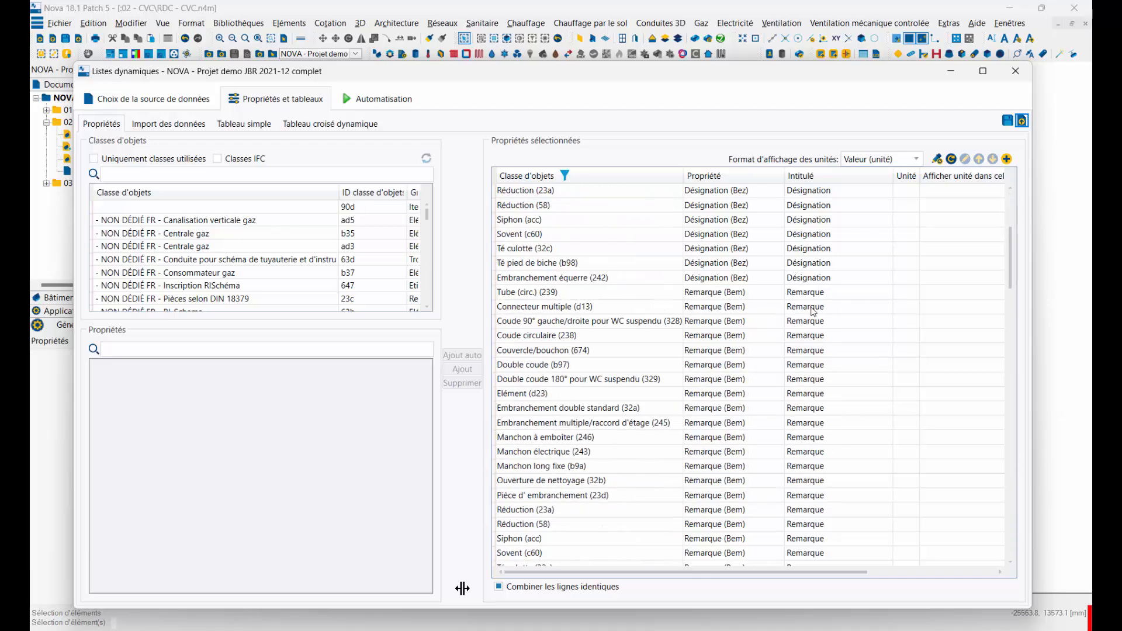
{"action": "scroll", "coordinate": [763, 362], "scroll_direction": "down", "scroll_amount": 6}
{"action": "scroll", "coordinate": [763, 363], "scroll_direction": "down", "scroll_amount": 18}
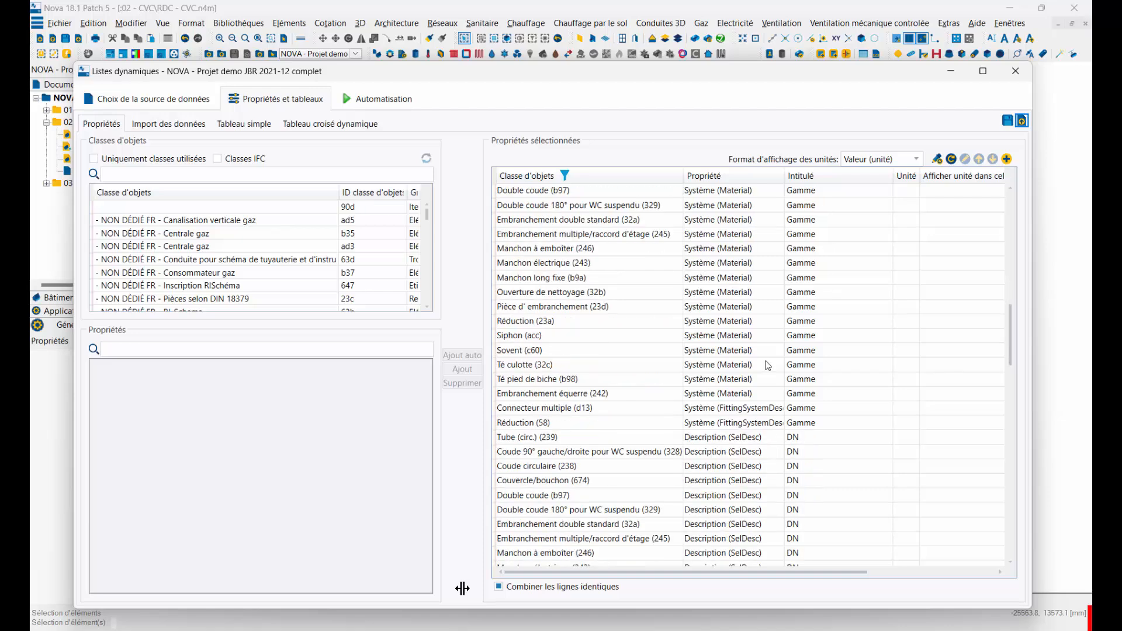
{"action": "scroll", "coordinate": [763, 362], "scroll_direction": "down", "scroll_amount": 11}
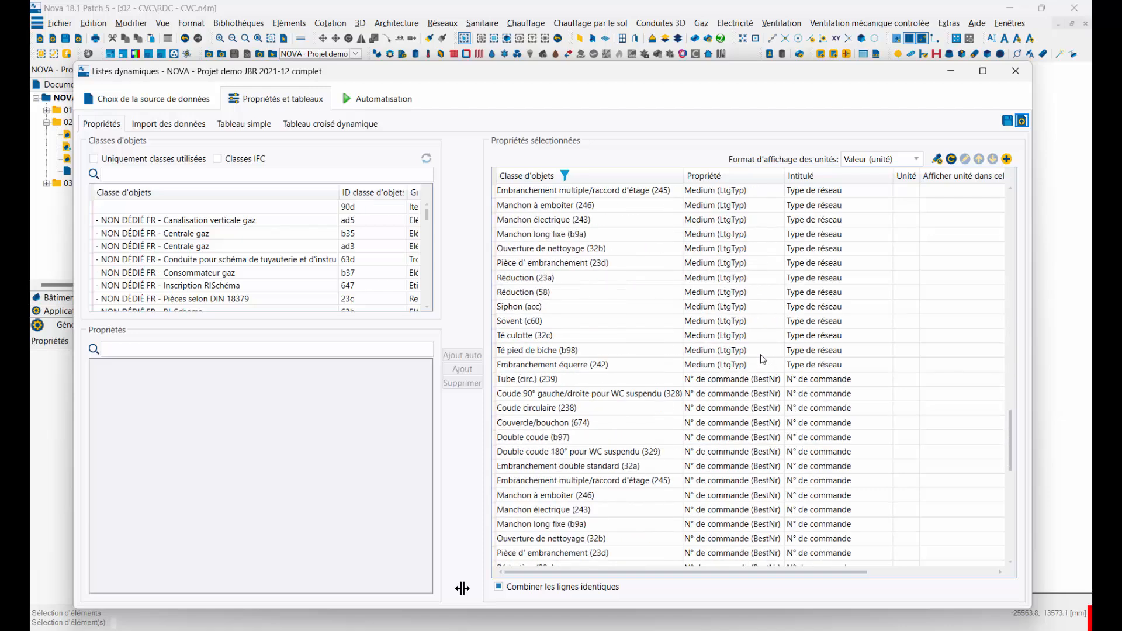
{"action": "scroll", "coordinate": [792, 352], "scroll_direction": "down", "scroll_amount": 10}
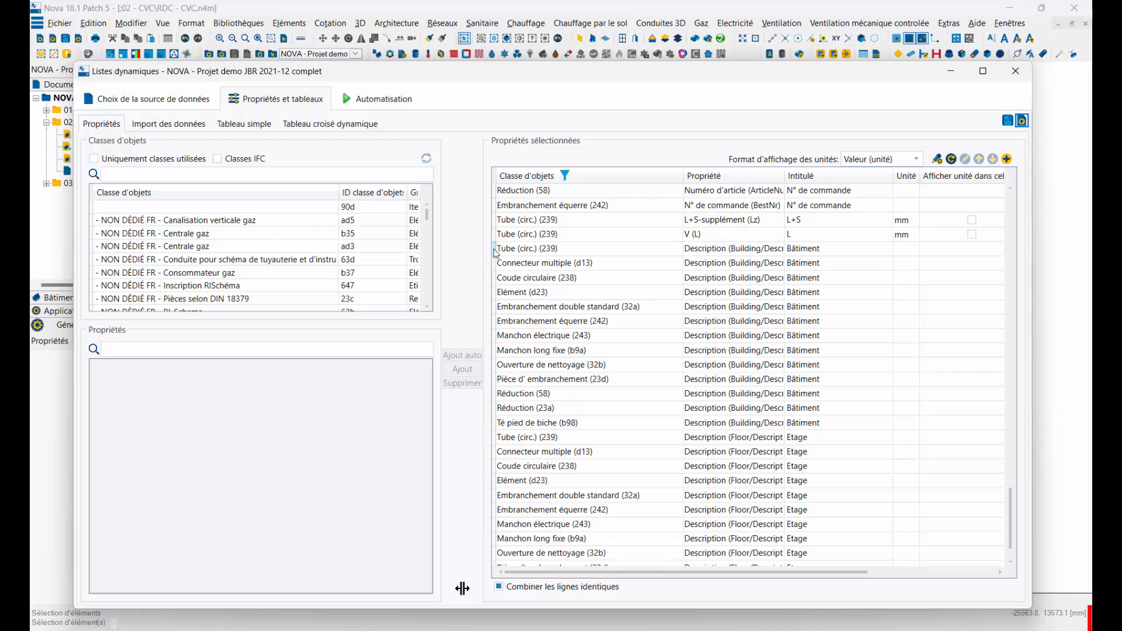
- Delete all Bâtiment and Etage description rows from the selected properties
{"action": "left_click", "coordinate": [498, 250]}
{"action": "scroll", "coordinate": [617, 354], "scroll_direction": "down", "scroll_amount": 2}
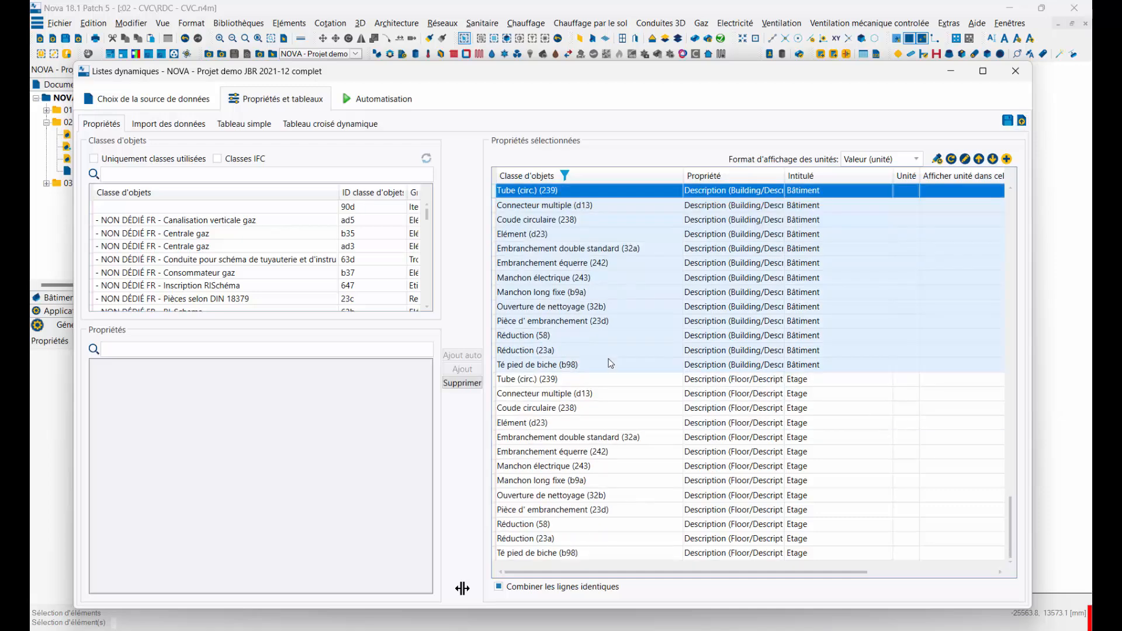
{"action": "left_click", "coordinate": [498, 554], "text": "shift"}
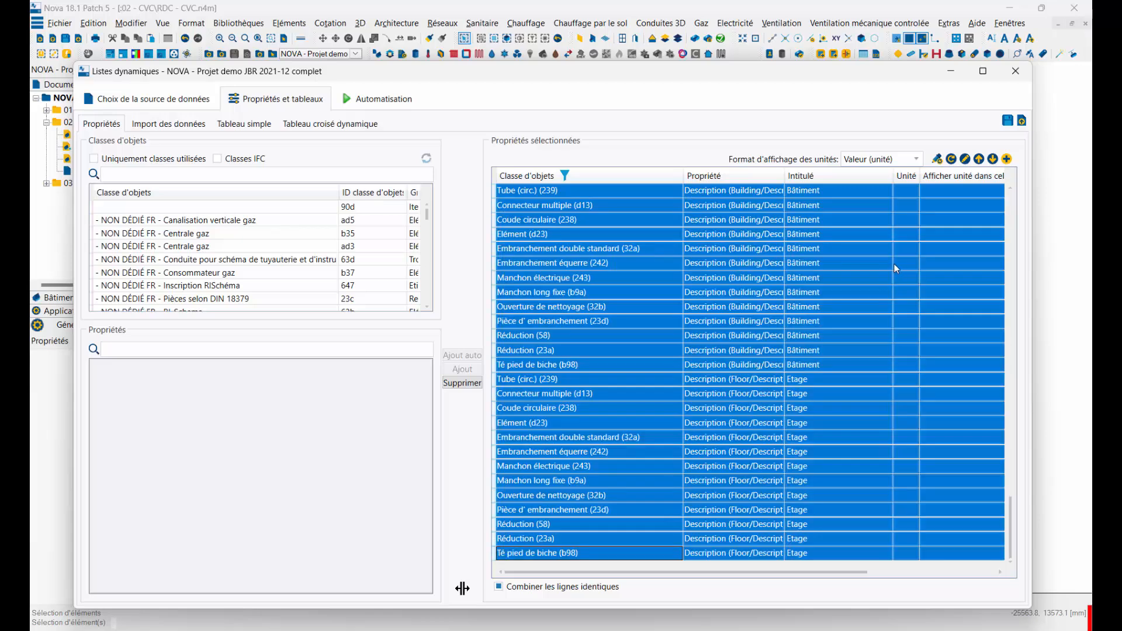
{"action": "key", "text": "Delete"}
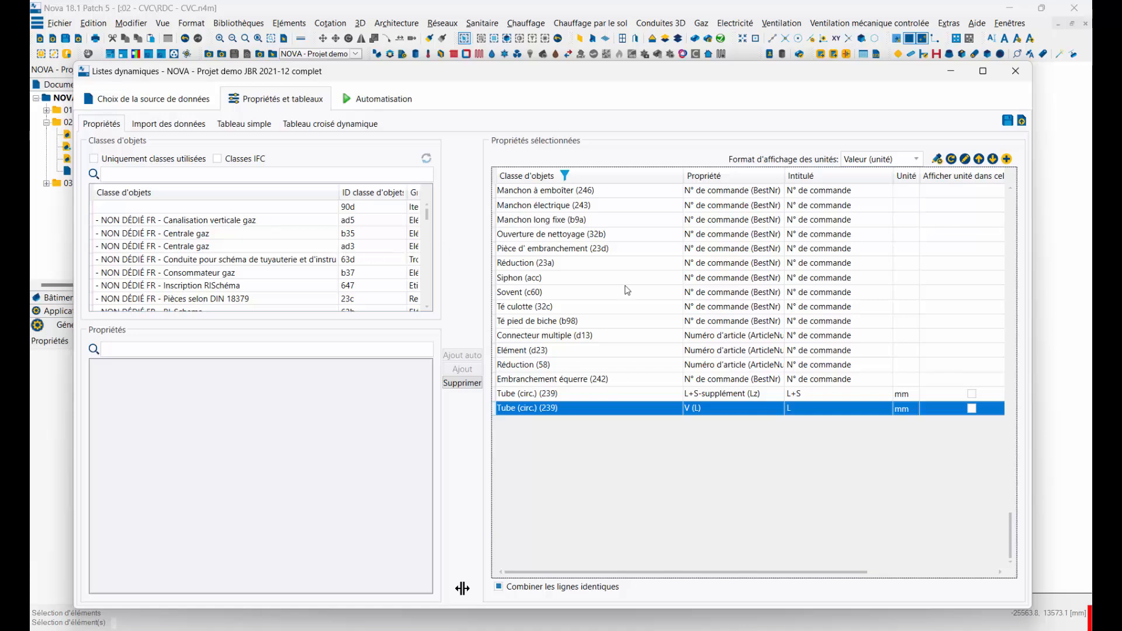
- Import the drawing's data into the list using the remaining selected properties
{"action": "scroll", "coordinate": [628, 290], "scroll_direction": "up", "scroll_amount": 20}
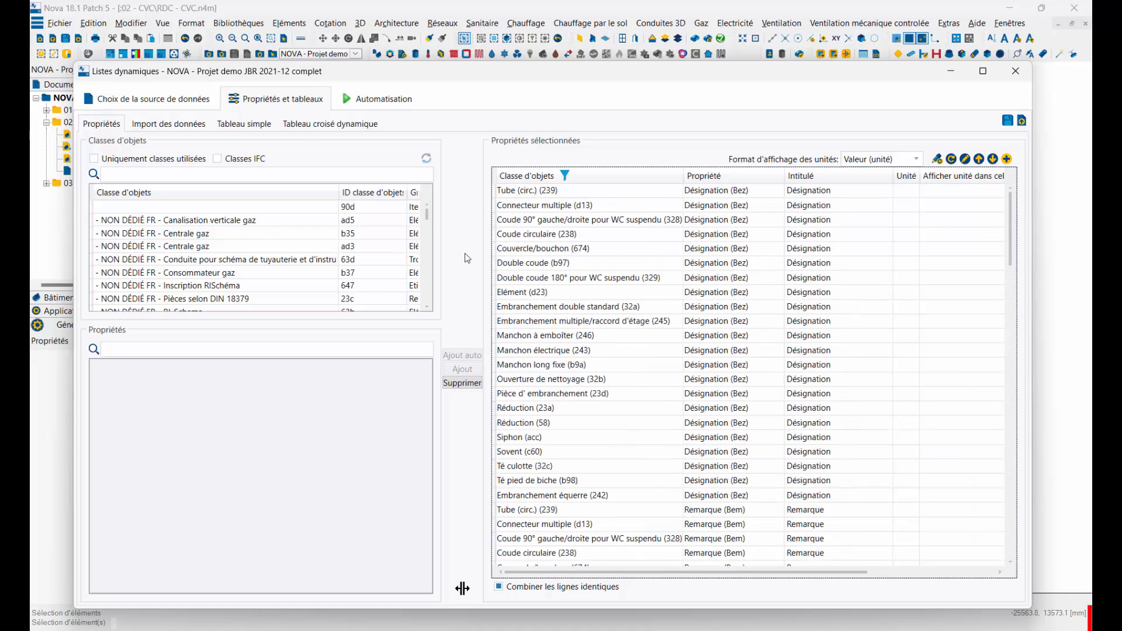
{"action": "left_click", "coordinate": [185, 126]}
{"action": "left_click", "coordinate": [140, 146]}
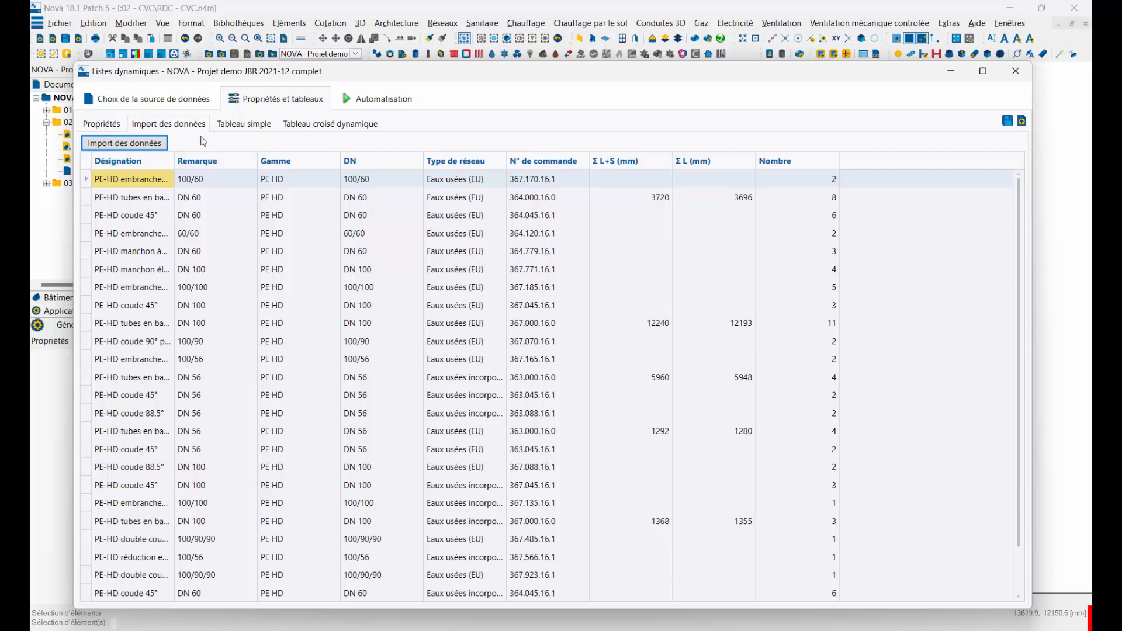
- Show the imported data as a simple table and sort it by Type de réseau in descending order
{"action": "left_click", "coordinate": [244, 124]}
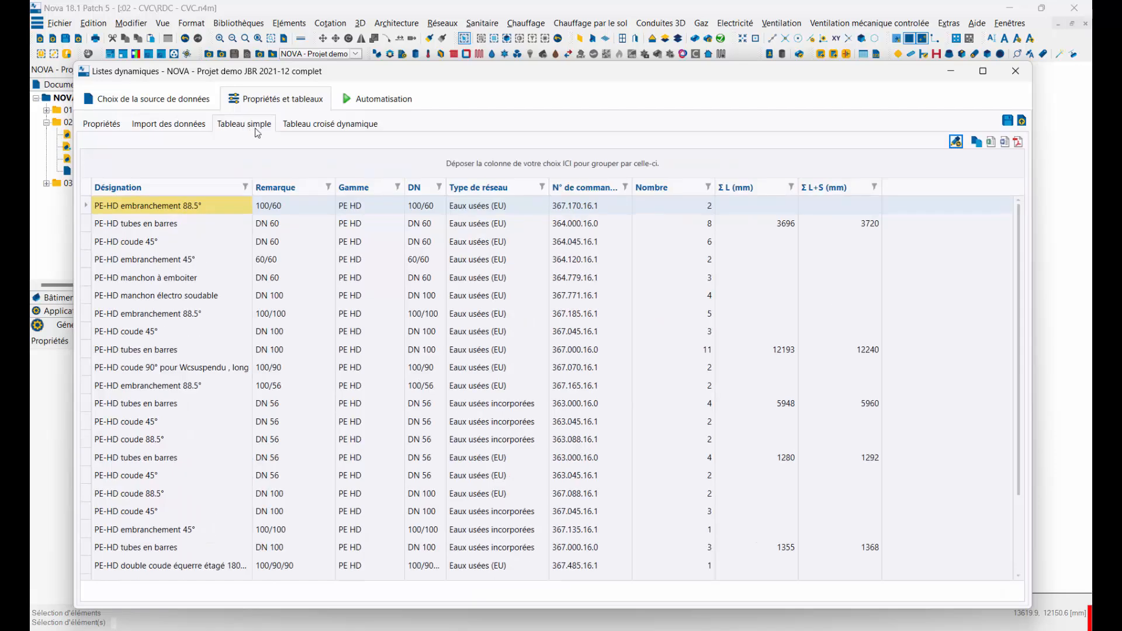
{"action": "left_click", "coordinate": [501, 189]}
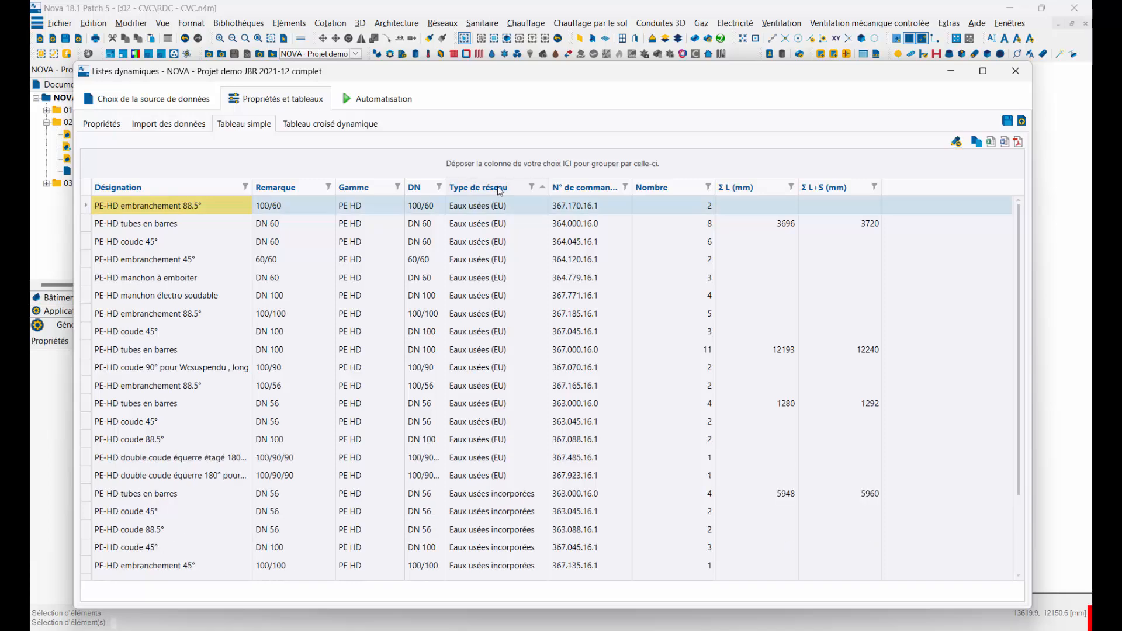
{"action": "left_click", "coordinate": [542, 189]}
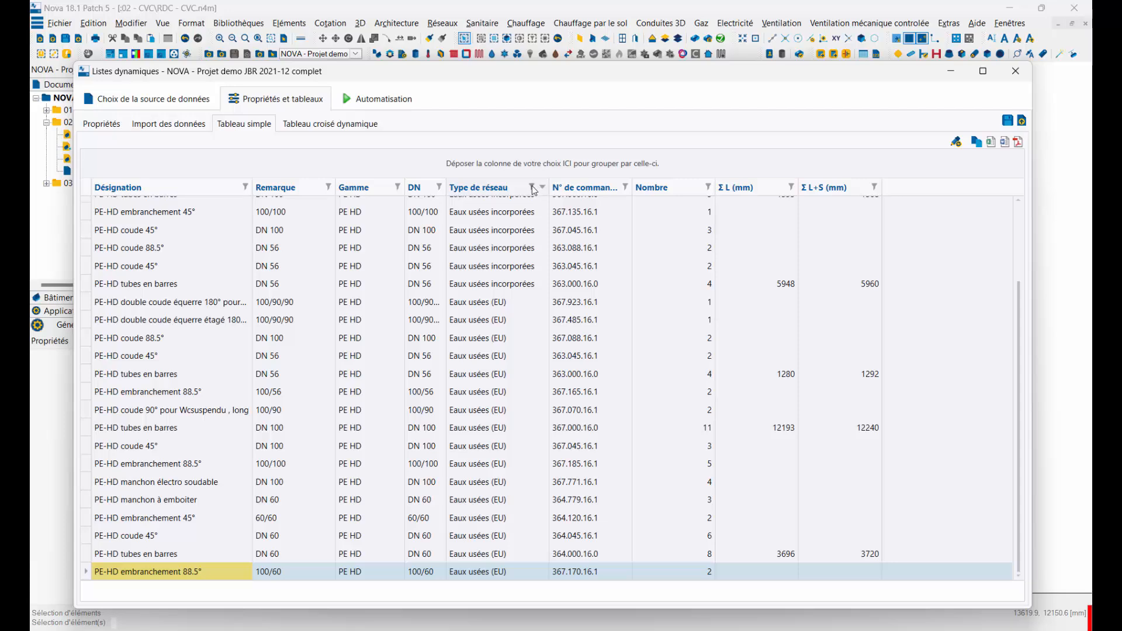
- Filter the Type de réseau column to show only "Eaux usées incorporées"
{"action": "left_click", "coordinate": [532, 187]}
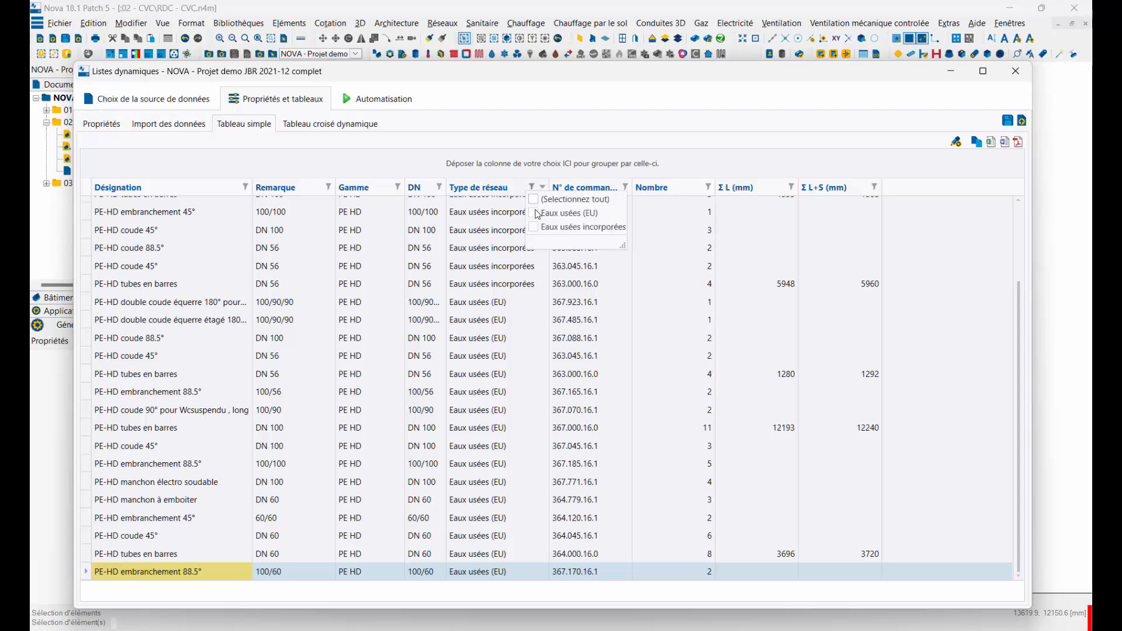
{"action": "left_click", "coordinate": [536, 215]}
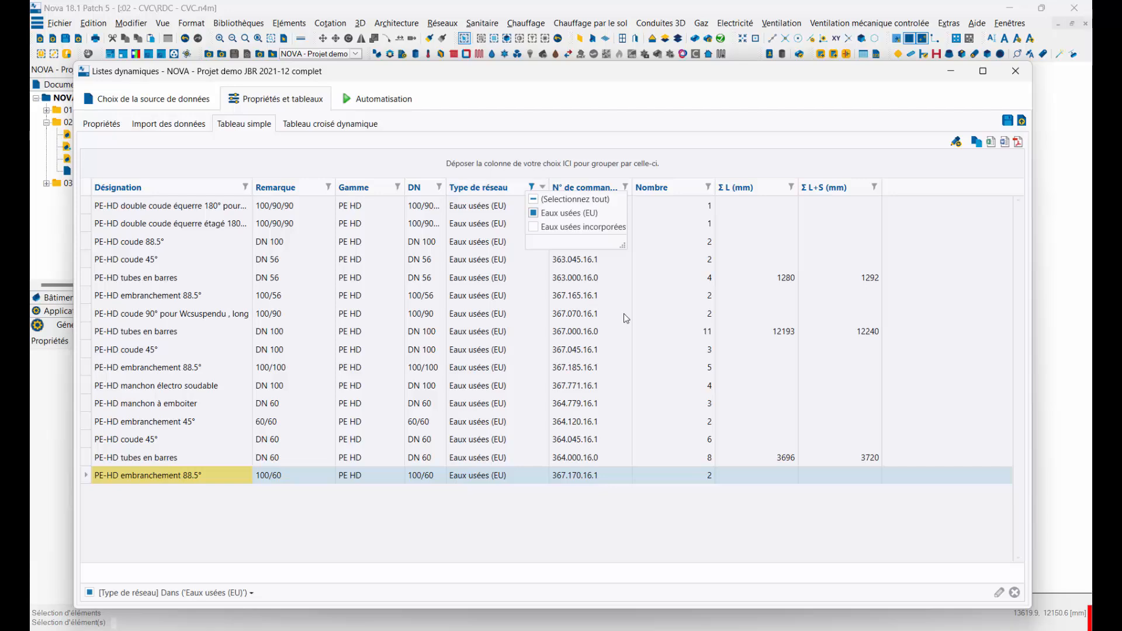
{"action": "left_click", "coordinate": [533, 225]}
{"action": "left_click", "coordinate": [533, 213]}
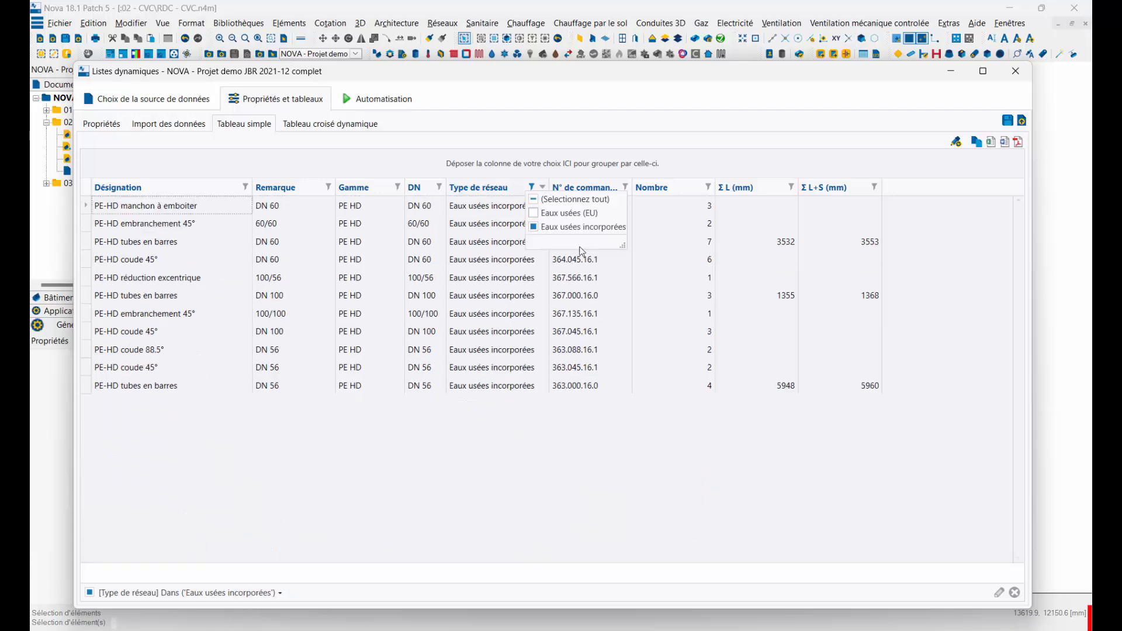
{"action": "left_click", "coordinate": [563, 449]}
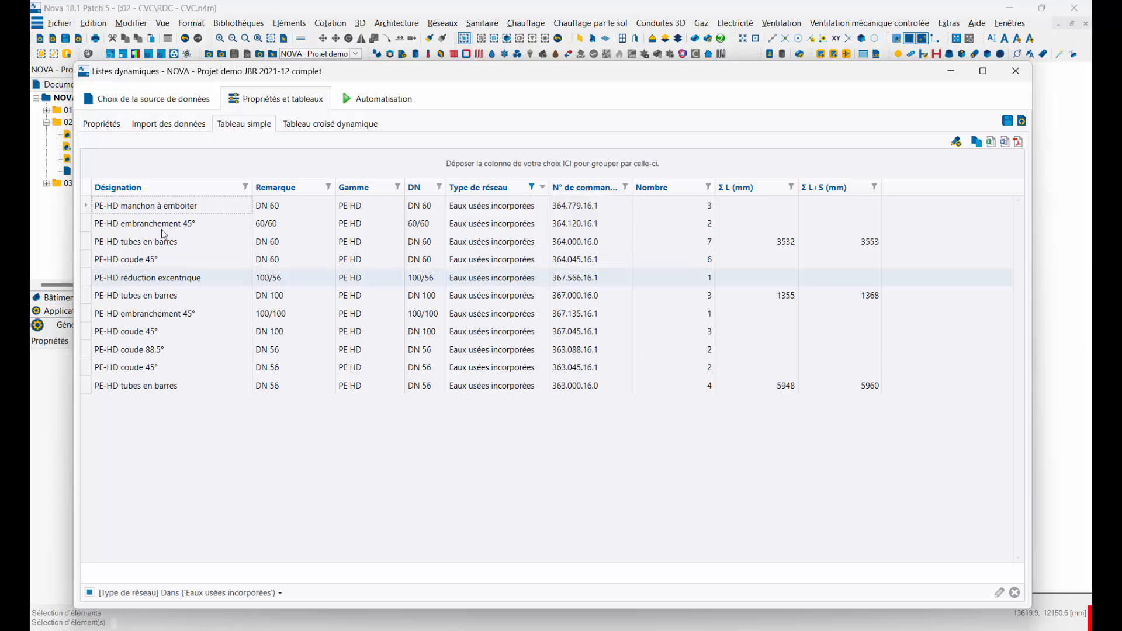
- Select all rows of the filtered table and copy them to the clipboard
{"action": "left_click", "coordinate": [88, 208]}
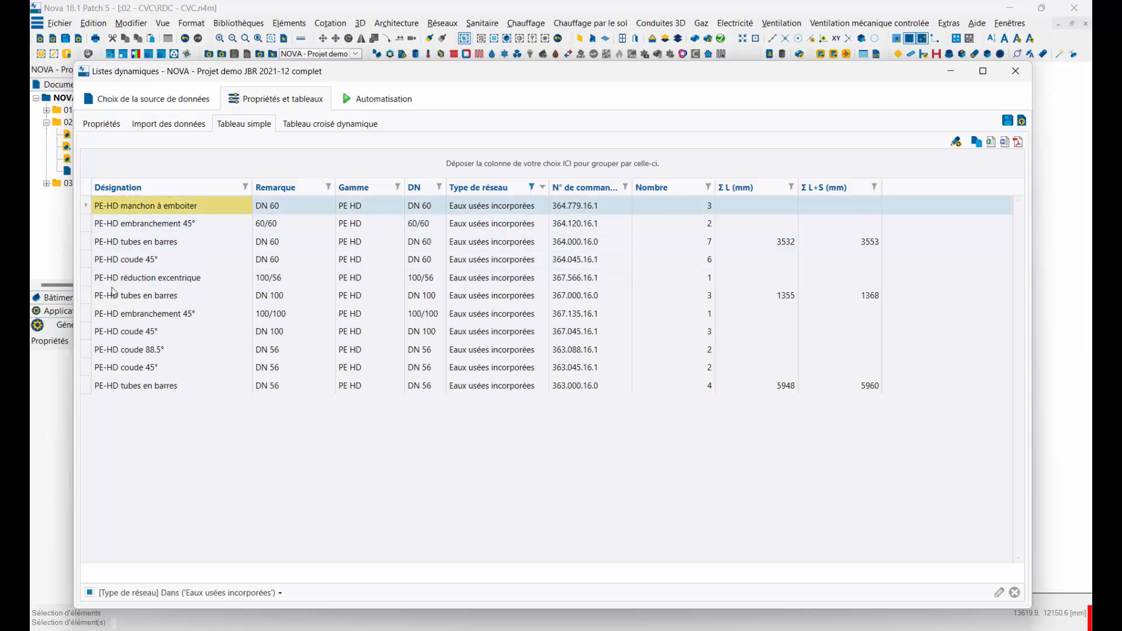
{"action": "left_click", "coordinate": [86, 385], "text": "shift"}
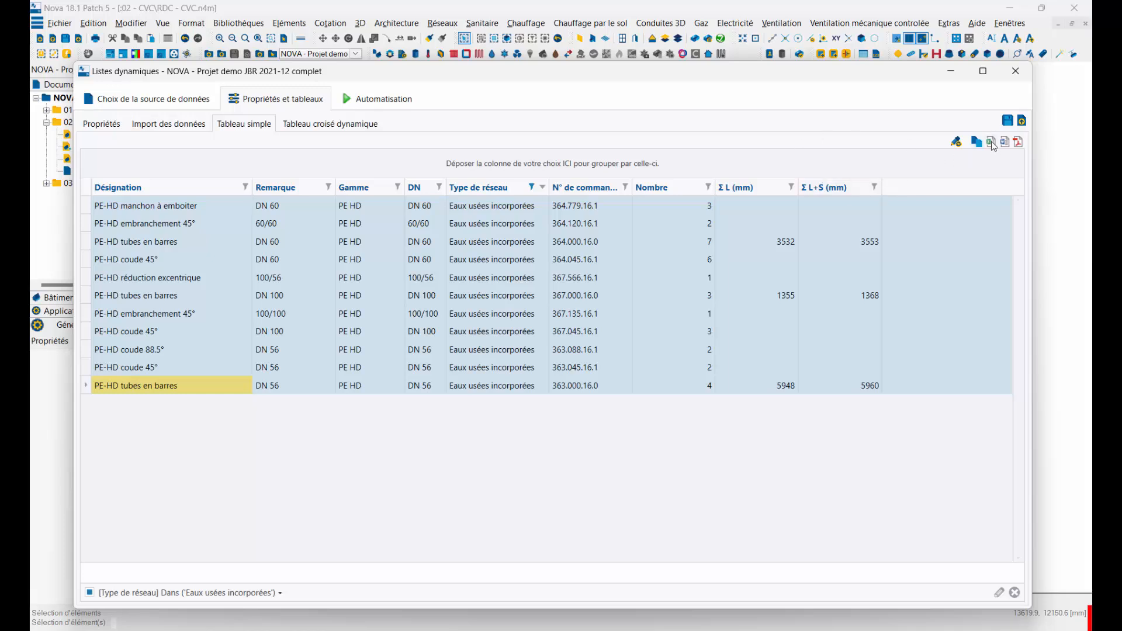
{"action": "left_click", "coordinate": [977, 142]}
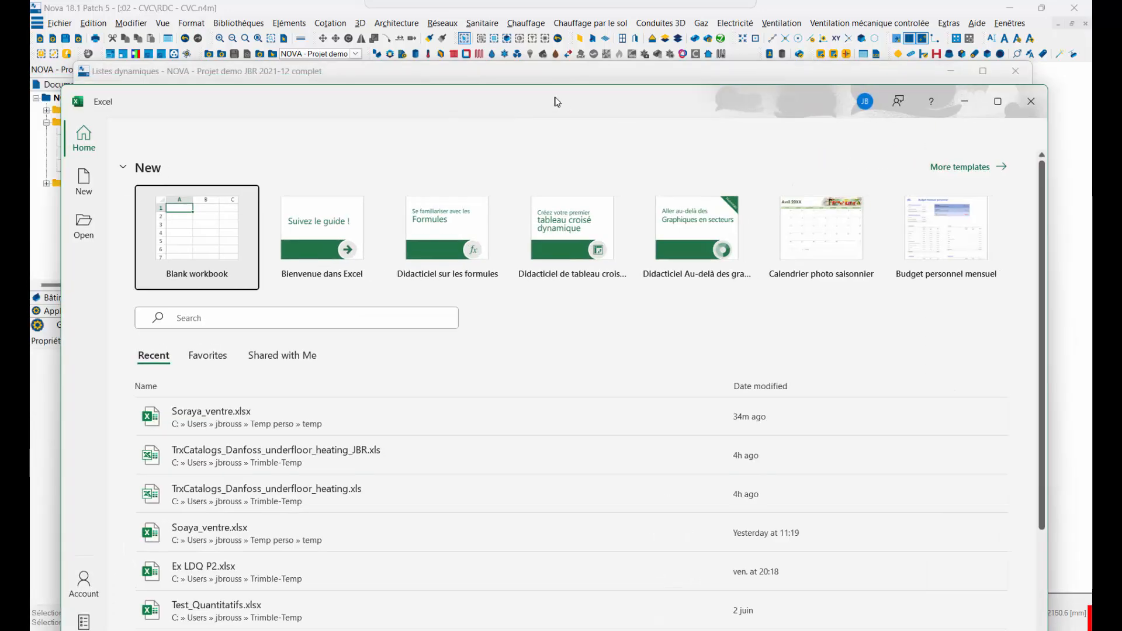
- In Excel, paste the copied rows into a new blank workbook and close it without saving
{"action": "left_click", "coordinate": [997, 100]}
{"action": "left_click", "coordinate": [222, 202]}
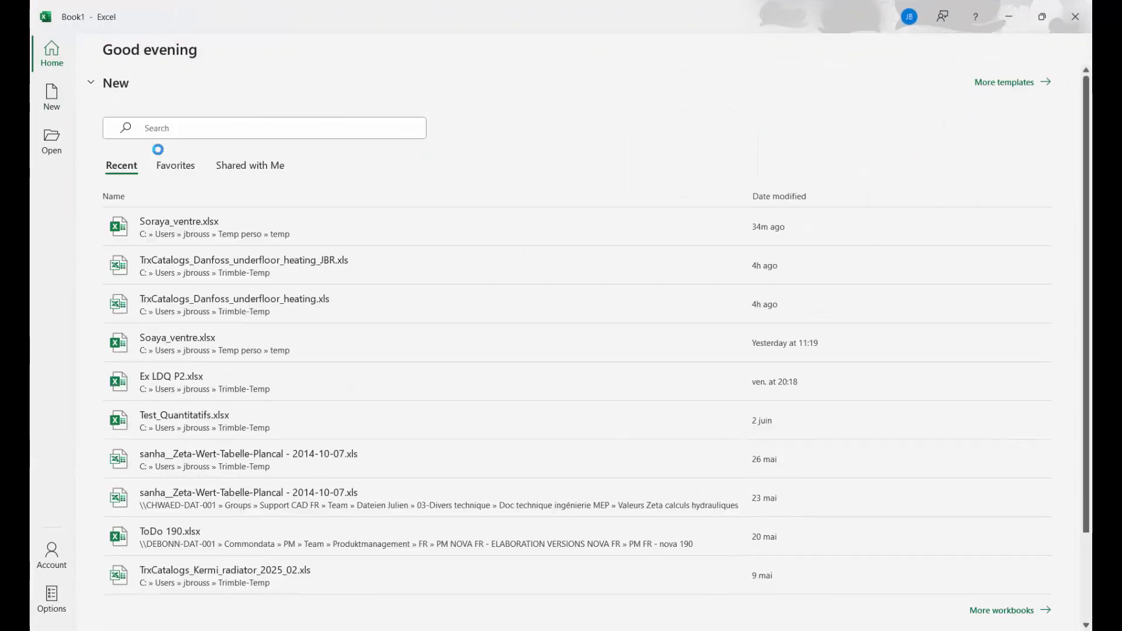
{"action": "key", "text": "ctrl+v"}
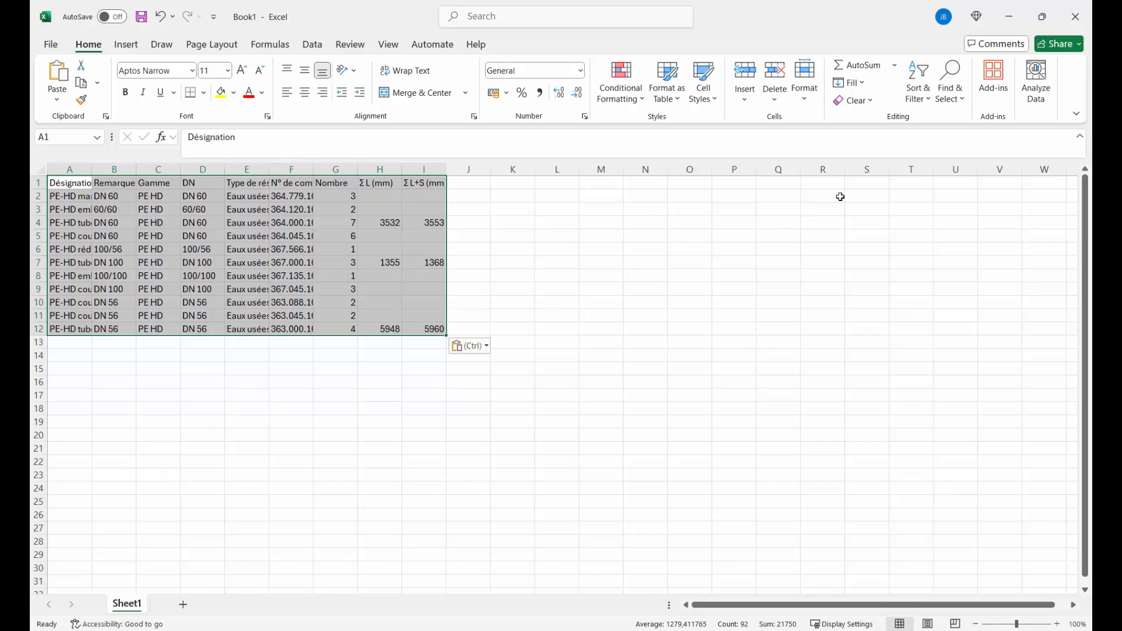
{"action": "left_click", "coordinate": [1075, 16]}
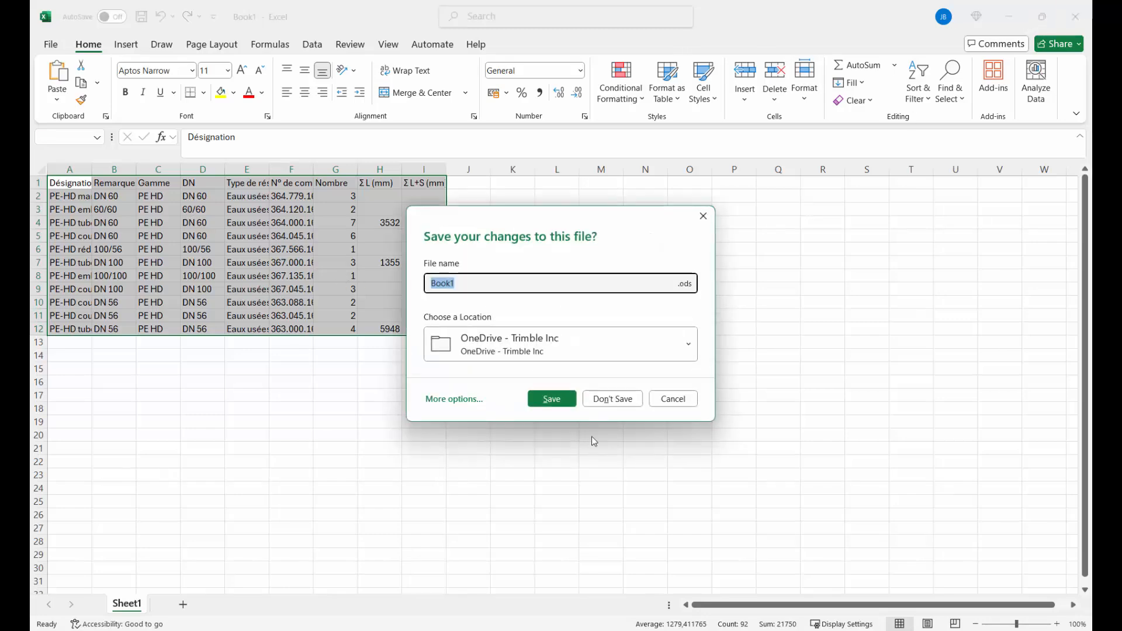
{"action": "left_click", "coordinate": [608, 394]}
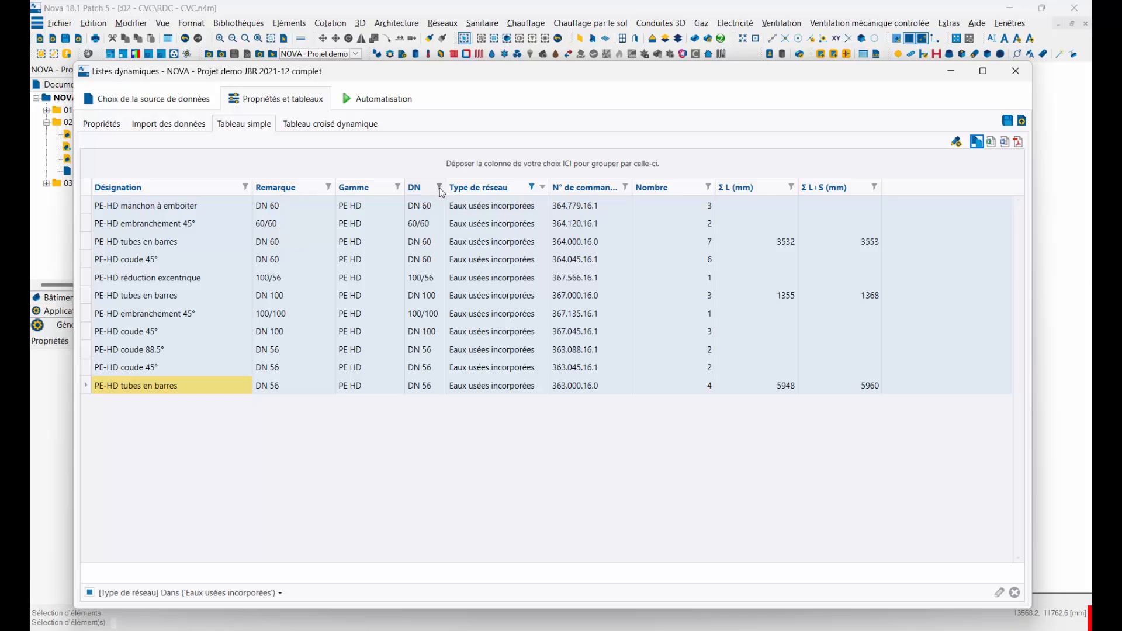
- Filter the Désignation column to include all entries except the PE-HD manchon fittings
{"action": "left_click", "coordinate": [439, 187]}
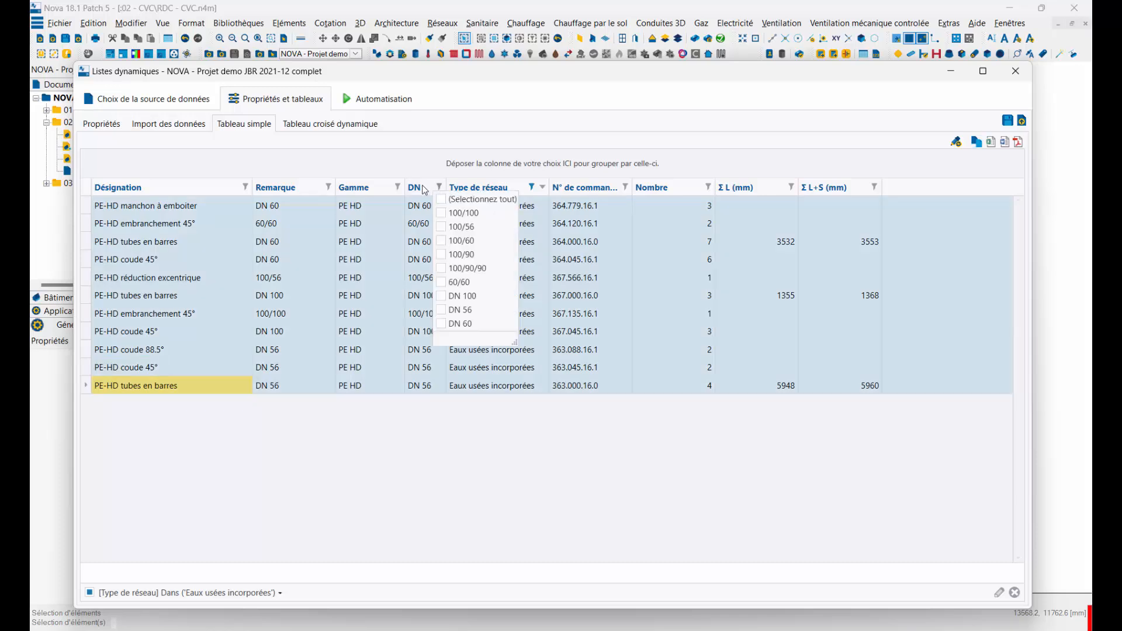
{"action": "left_click", "coordinate": [463, 133]}
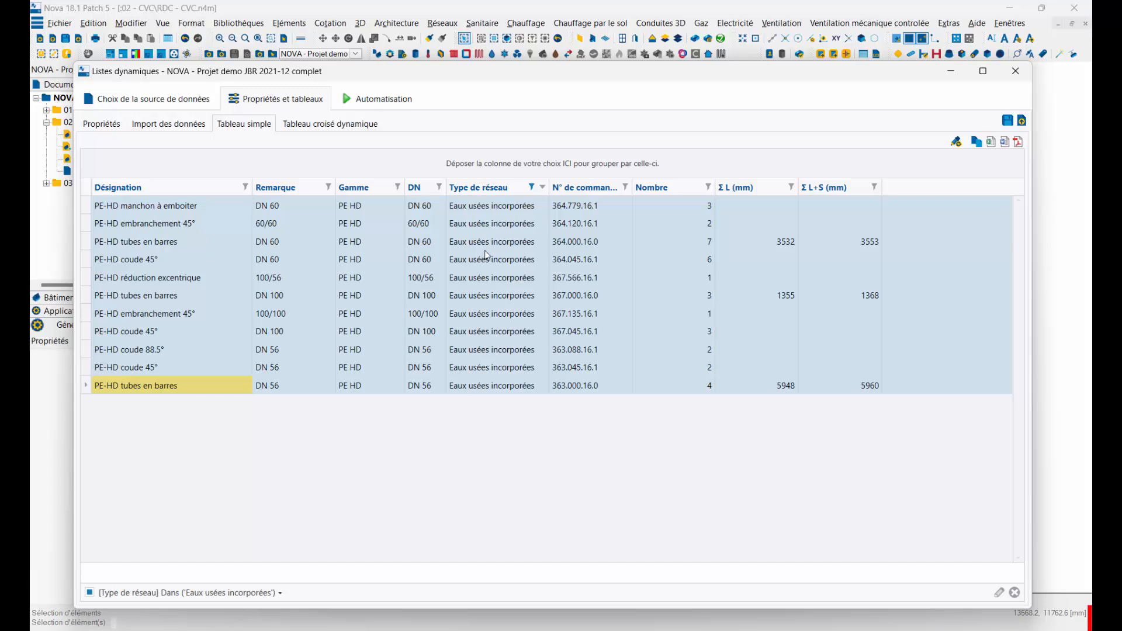
{"action": "left_click", "coordinate": [245, 187]}
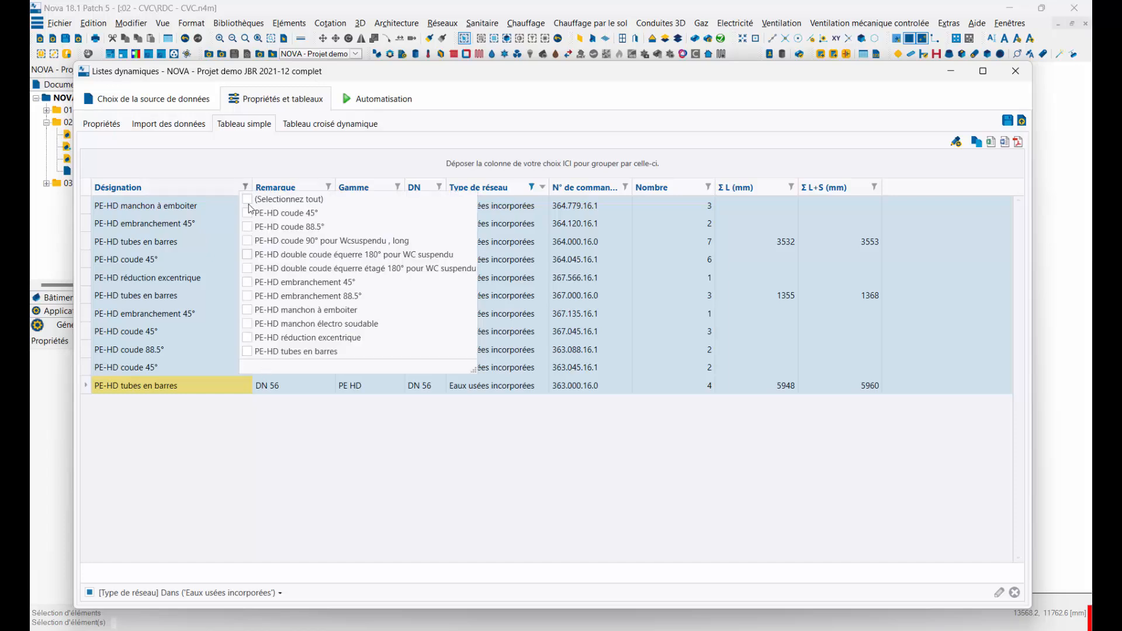
{"action": "left_click", "coordinate": [247, 200]}
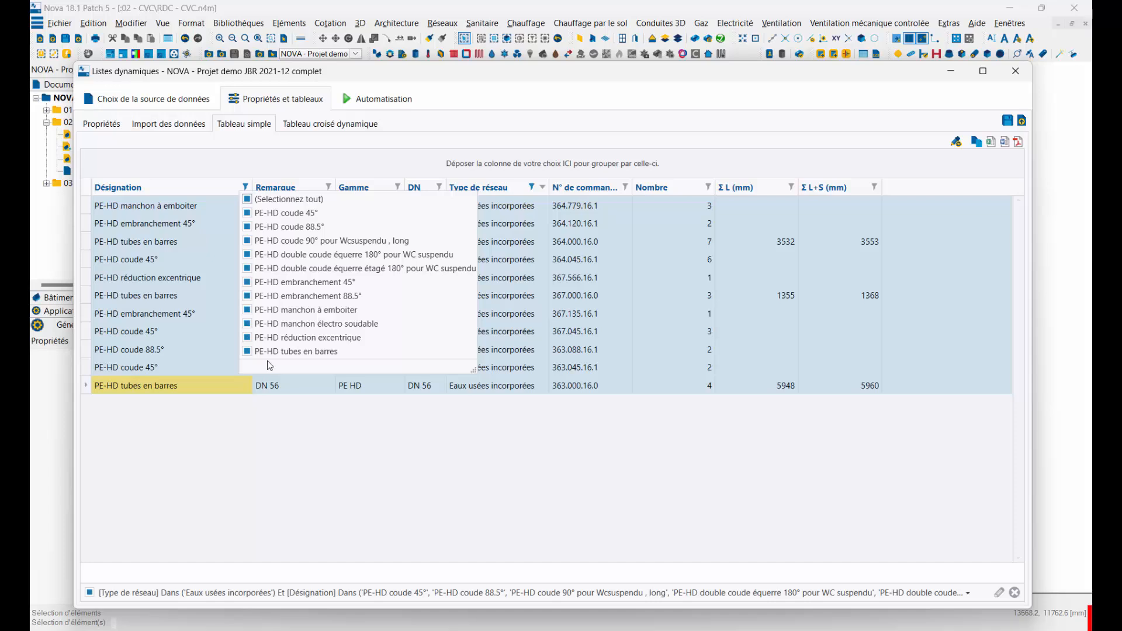
{"action": "left_click", "coordinate": [247, 325]}
{"action": "left_click", "coordinate": [418, 436]}
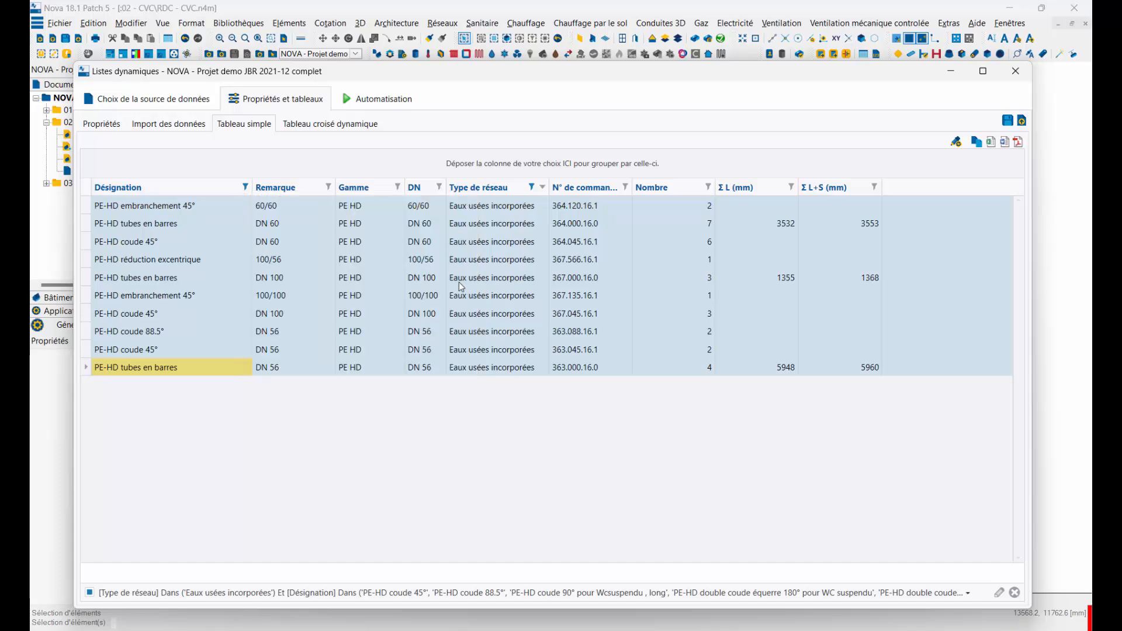